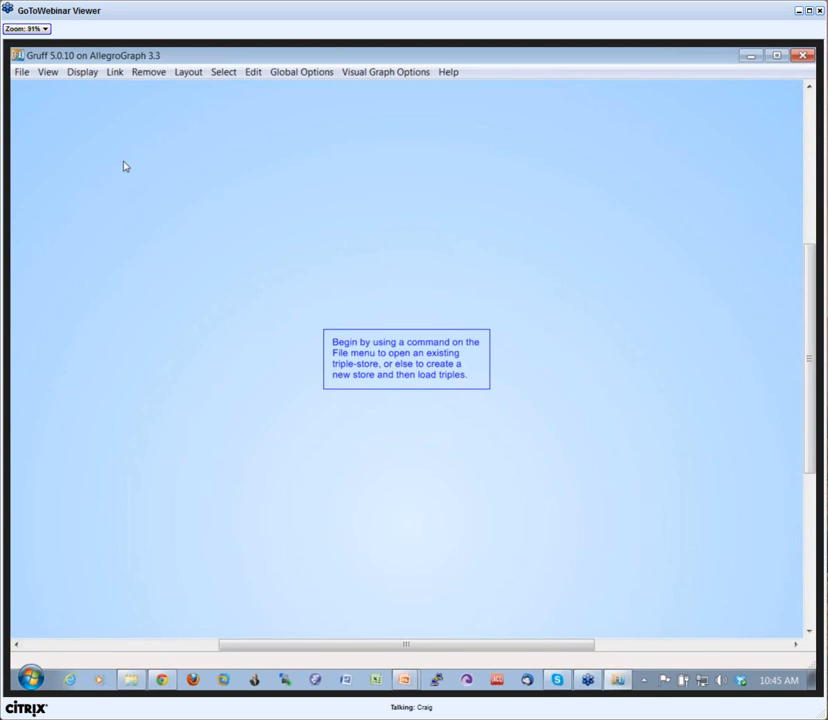
Step: Open the recent triple-store fibo.db
click(410, 407)
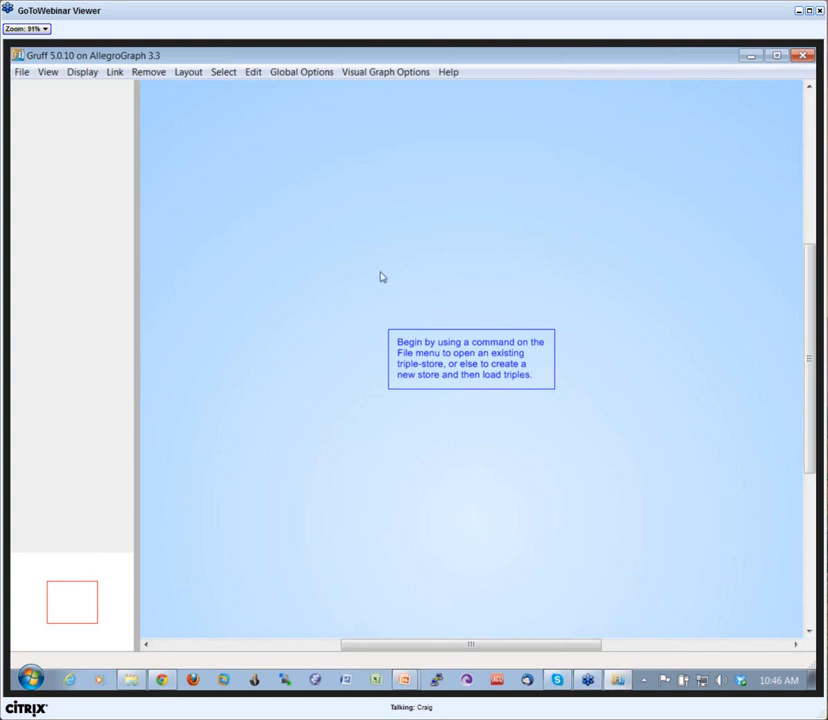
click(22, 74)
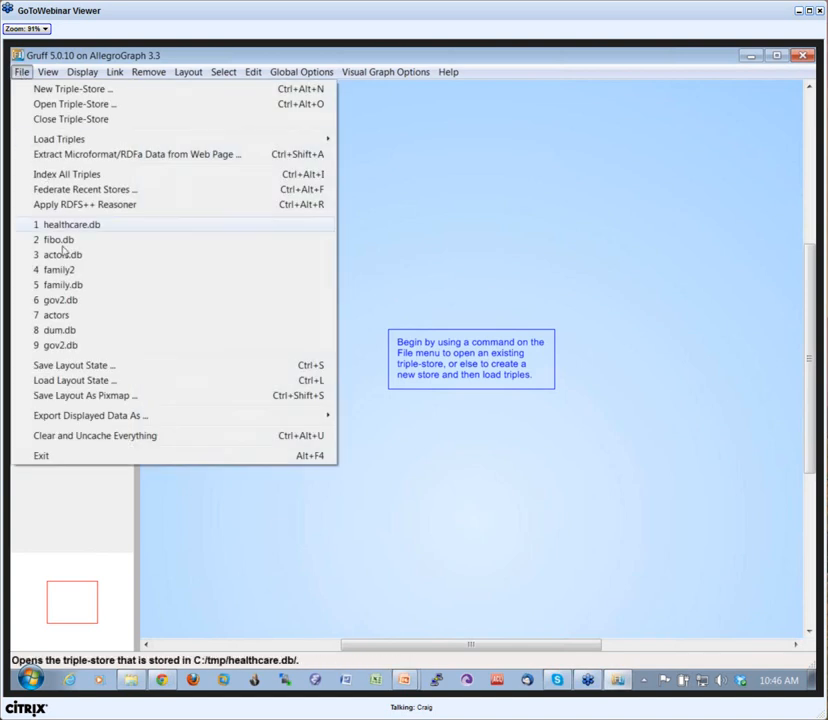
click(59, 243)
click(403, 415)
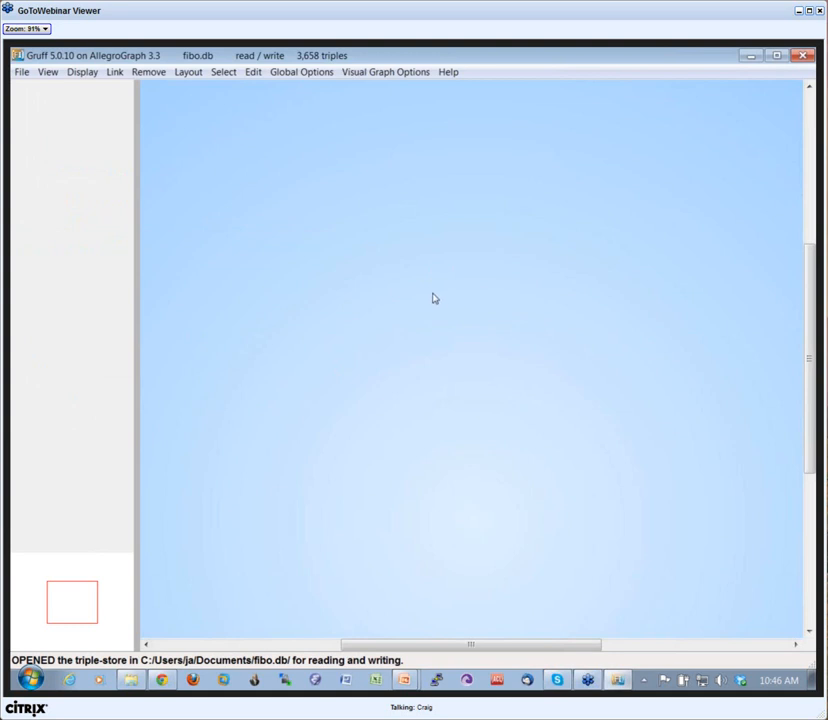
Step: Display all triples of the store as a visual graph and turn on the link labels
click(85, 74)
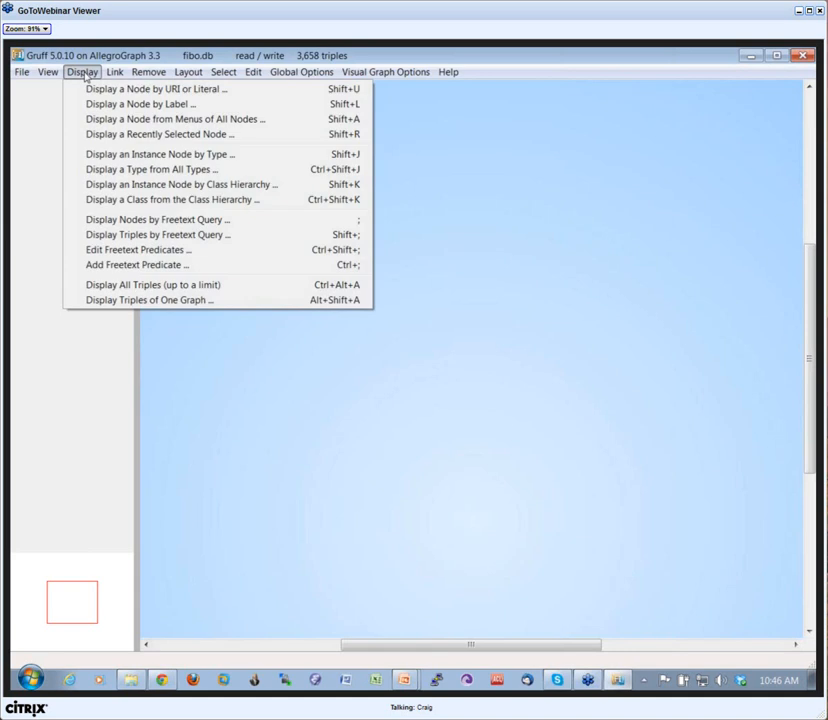
click(142, 285)
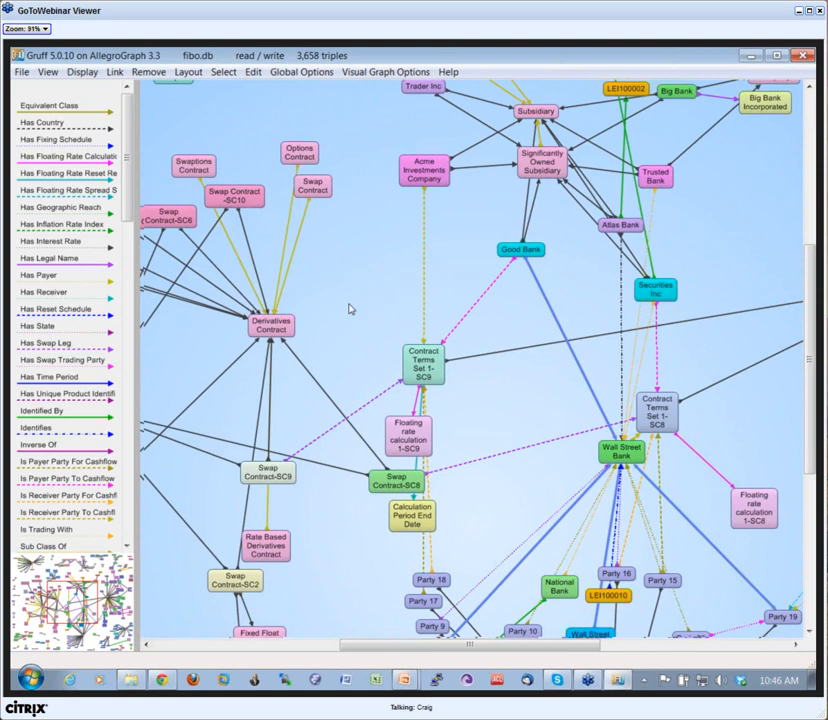
drag(349, 304, 381, 312)
key(l)
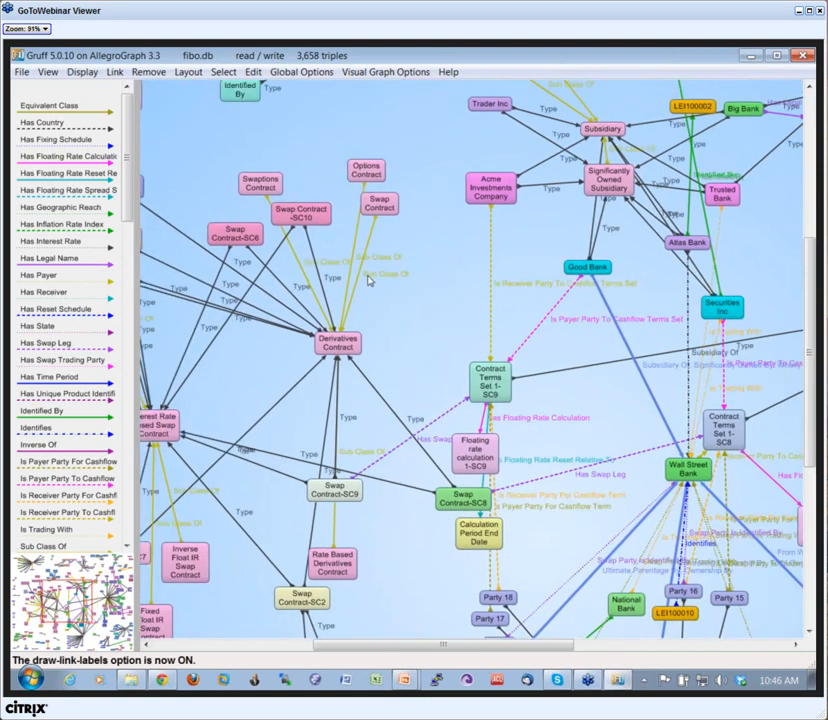
Step: Spread out graph nodes by moving Swap Contract, Party 18, the ultimate-parent node of Wall Street Bank and Good Bank, Wall Street Bank and Party 9
drag(379, 205, 402, 213)
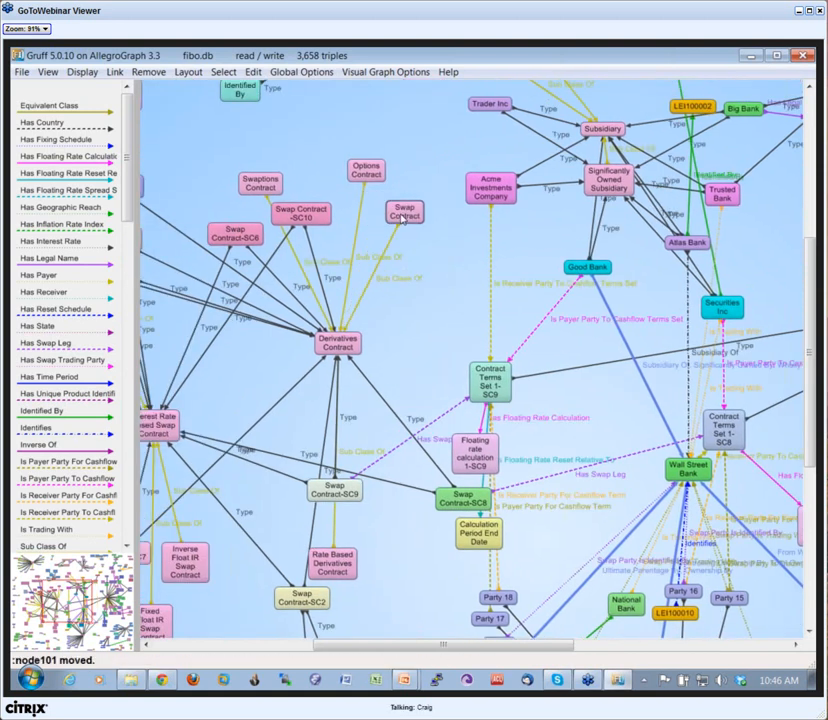
click(404, 218)
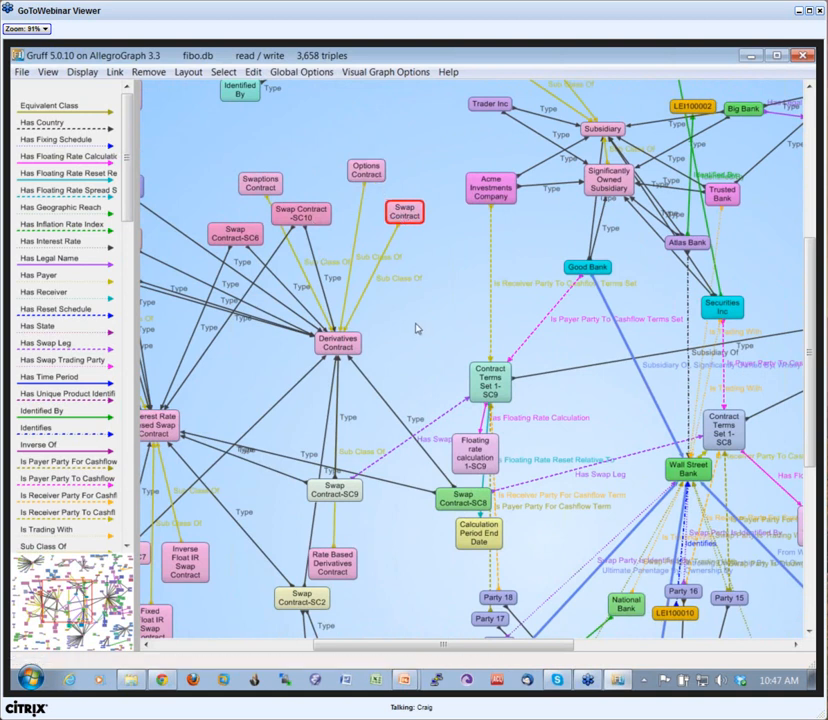
drag(415, 325, 467, 164)
drag(538, 432, 505, 424)
drag(562, 520, 530, 515)
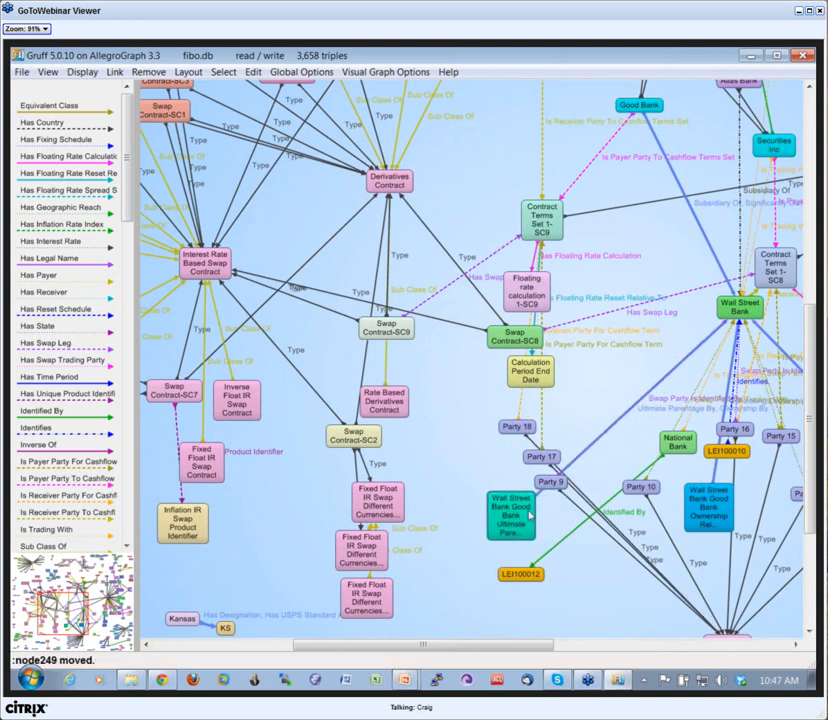
drag(588, 607, 483, 591)
drag(566, 283, 504, 301)
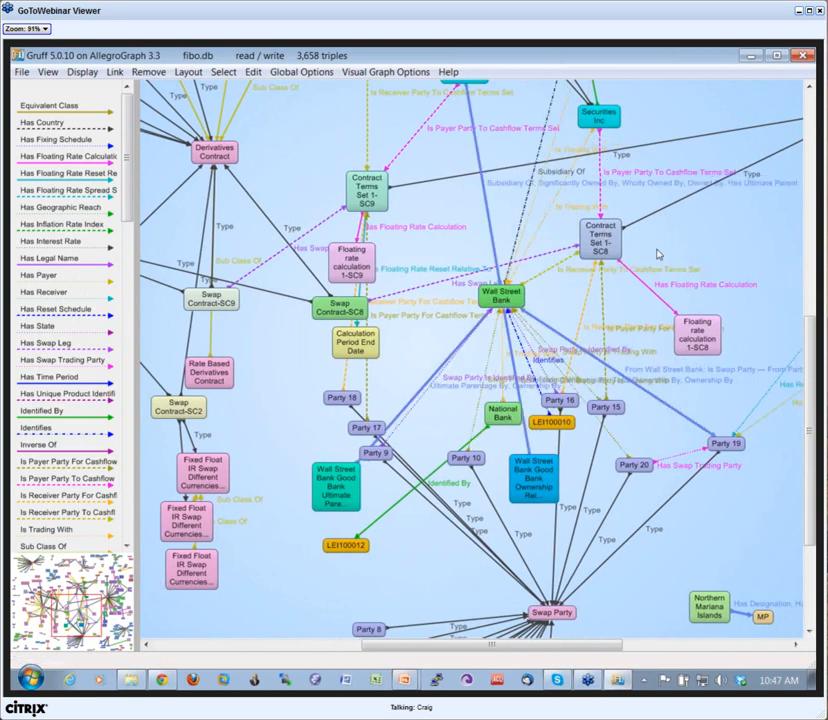
drag(375, 453, 425, 445)
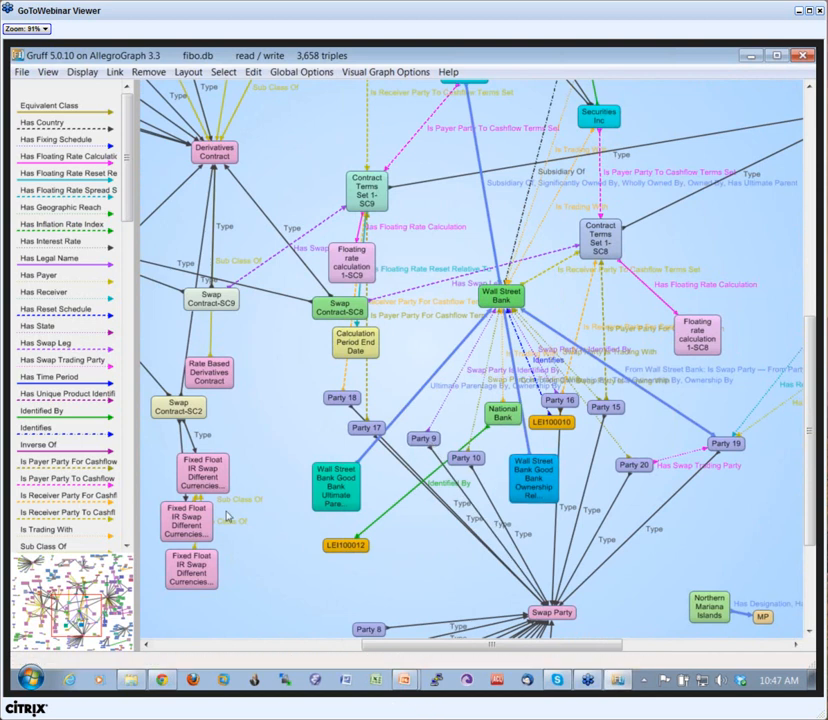
Step: In the query view, replace the SPARQL text with "select * where {?s ?p ?o . } limit 100" and run it
key(q)
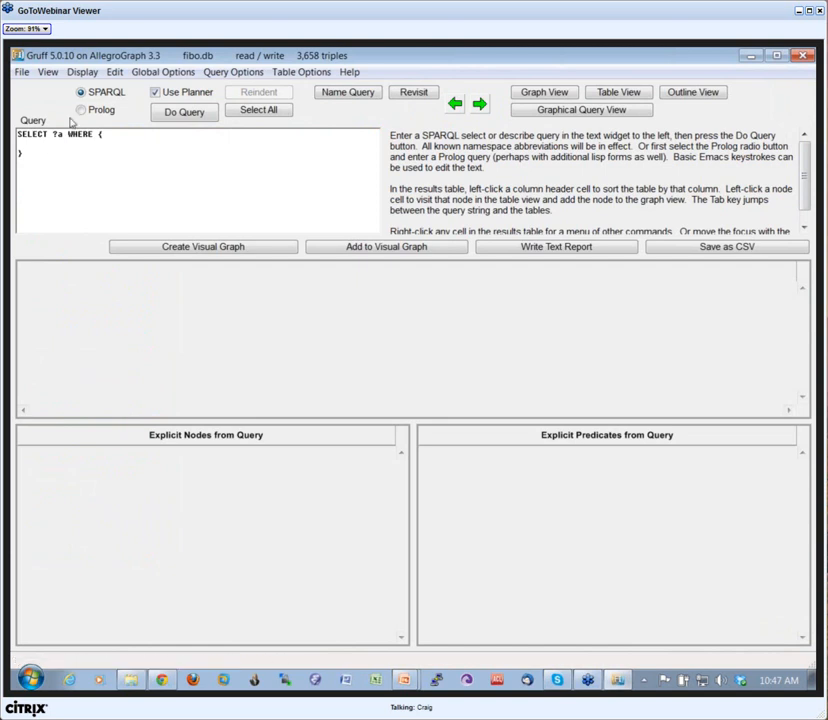
drag(47, 179, 13, 132)
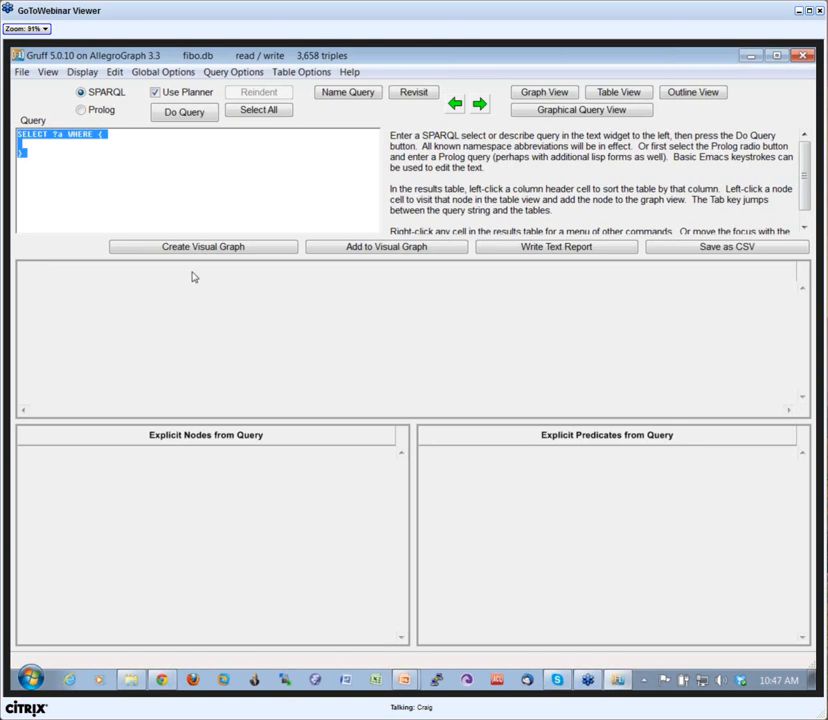
text(se)
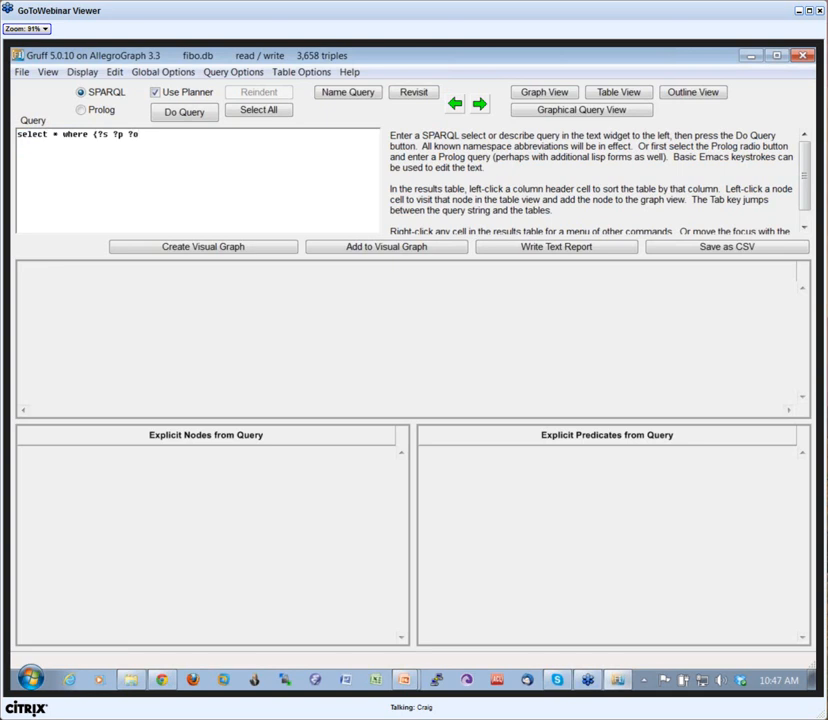
text(. } limit)
click(184, 112)
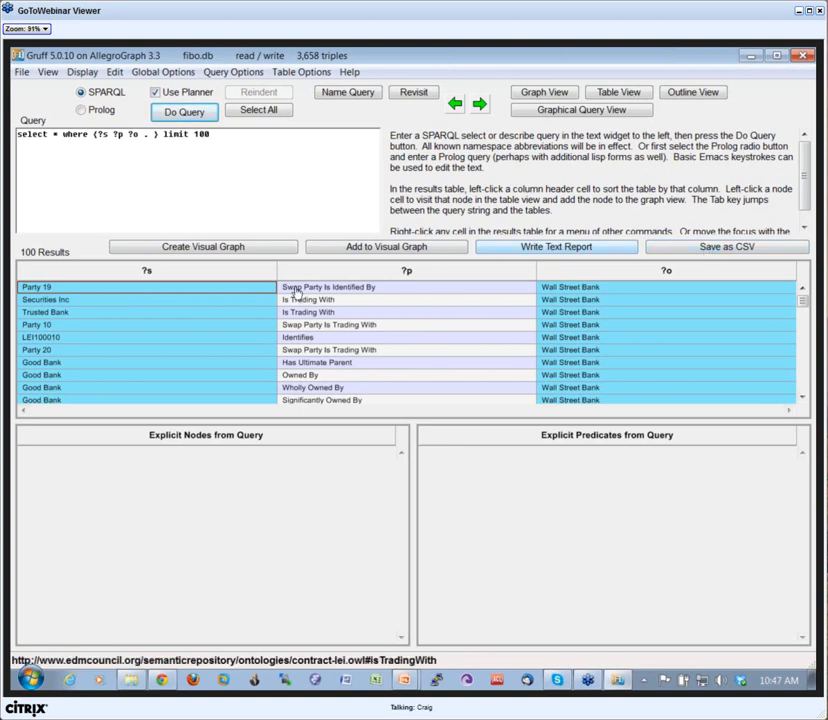
Step: Create a visual graph from the query results and turn off the link labels
click(240, 248)
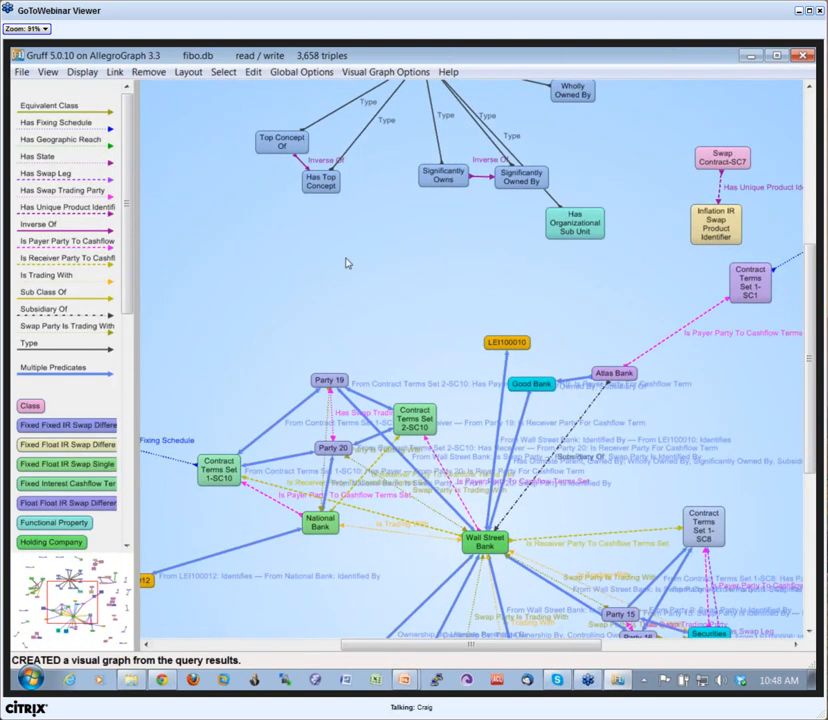
key(l)
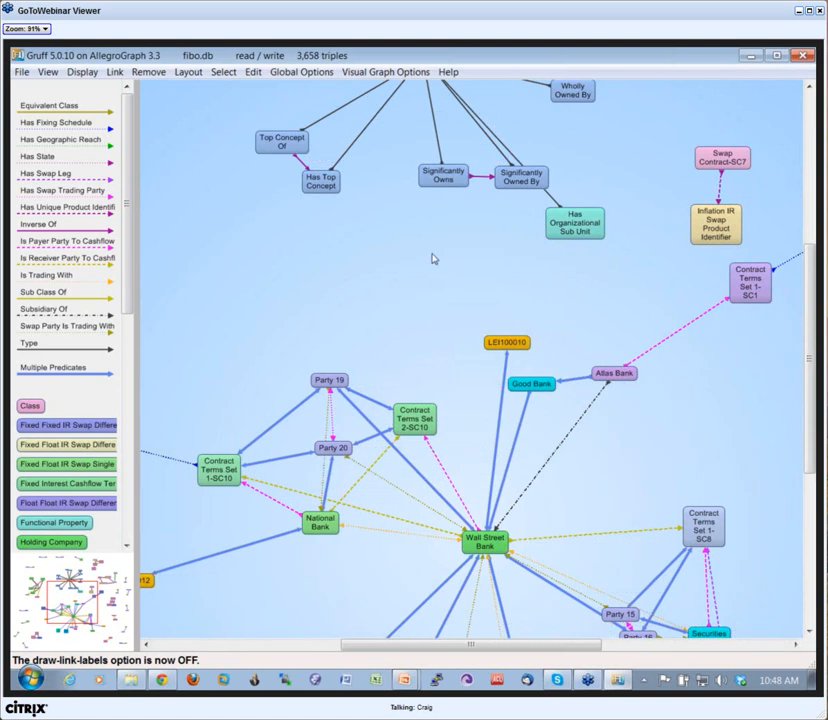
drag(432, 259, 379, 413)
drag(620, 383, 599, 185)
drag(242, 298, 423, 371)
Step: Return to the query view, start loading a saved query string and browse to the lisp folder in Dropbox
key(q)
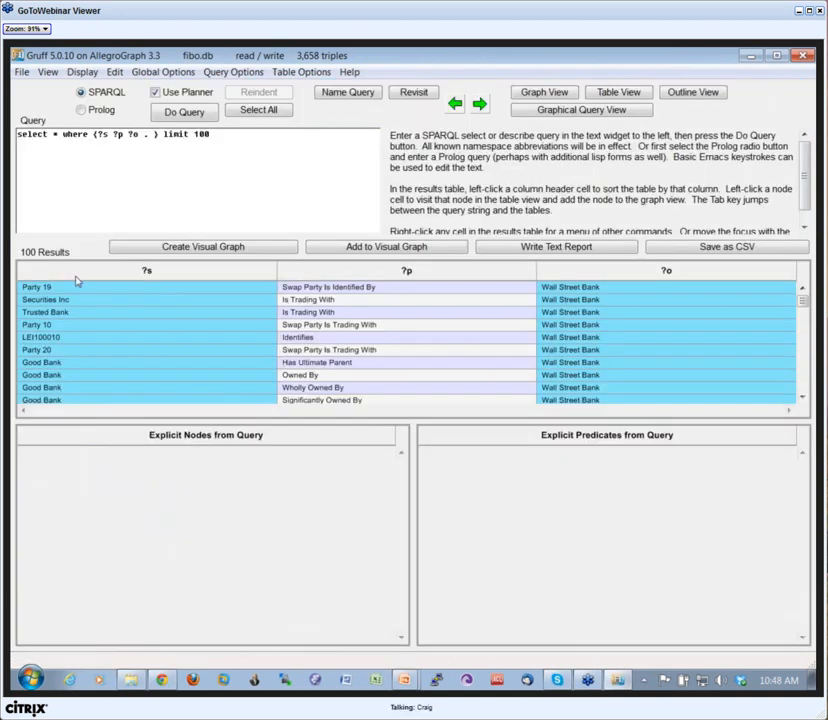
click(21, 73)
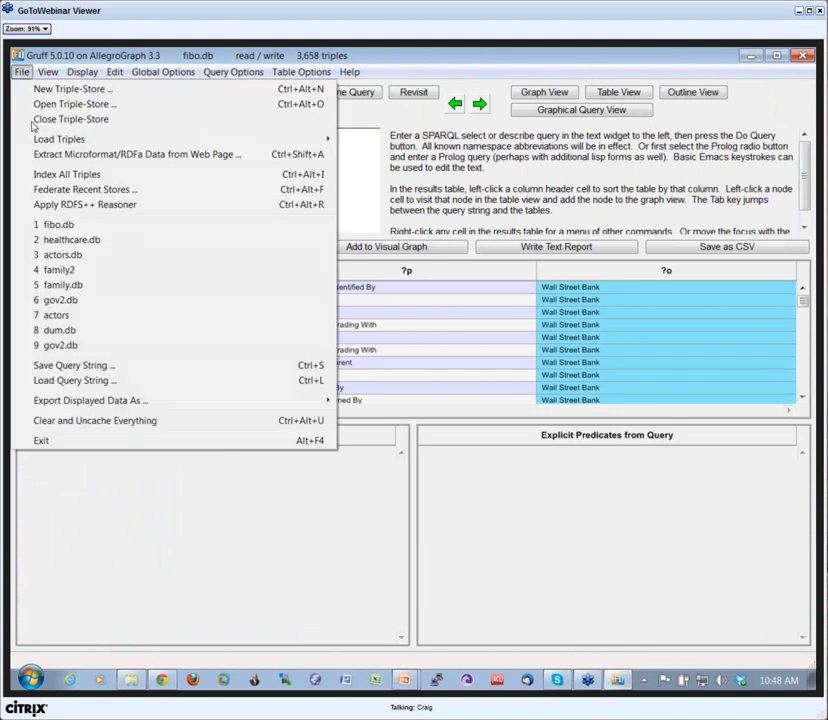
click(80, 381)
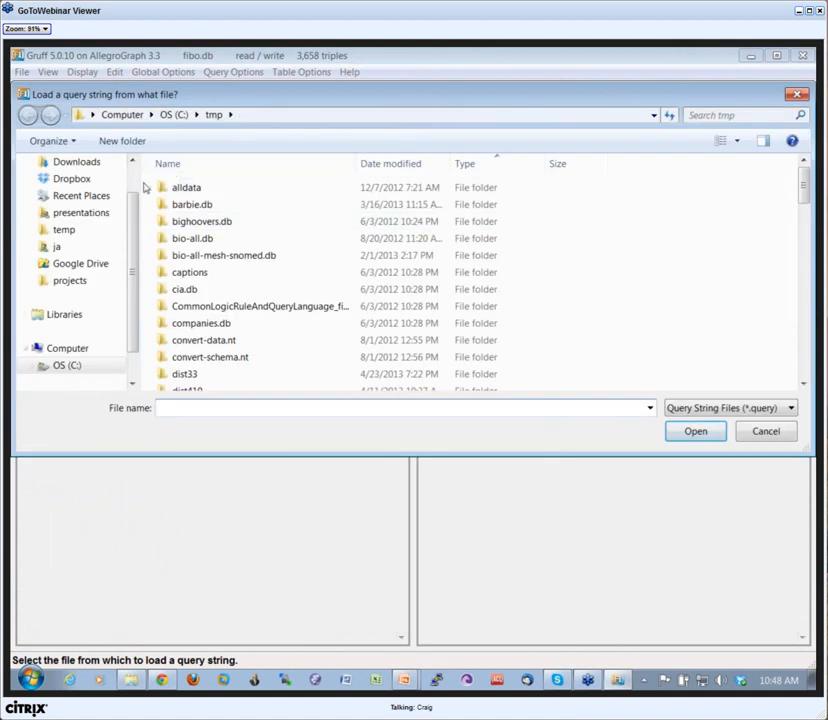
scroll(120, 203, up, 2)
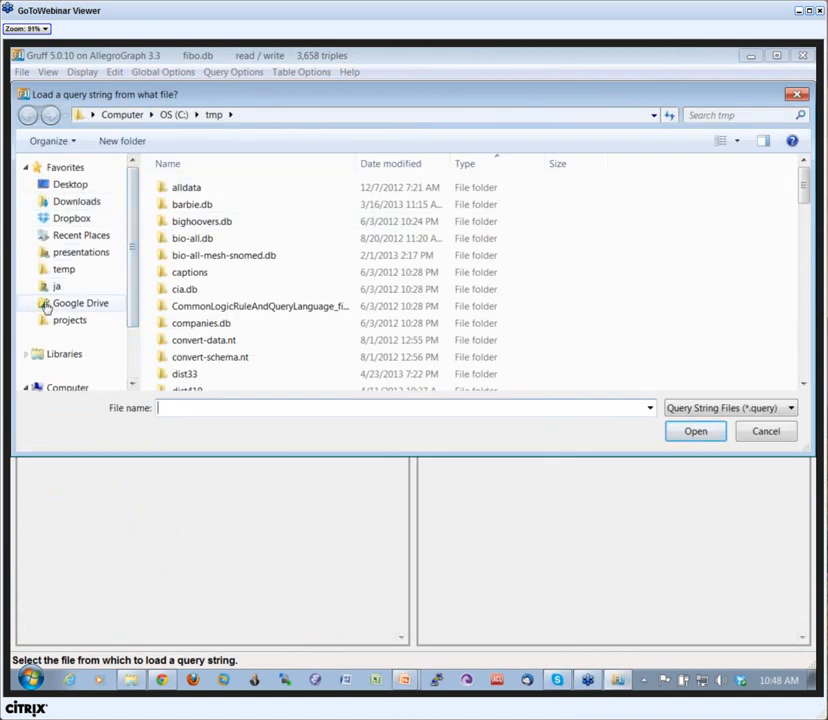
click(48, 220)
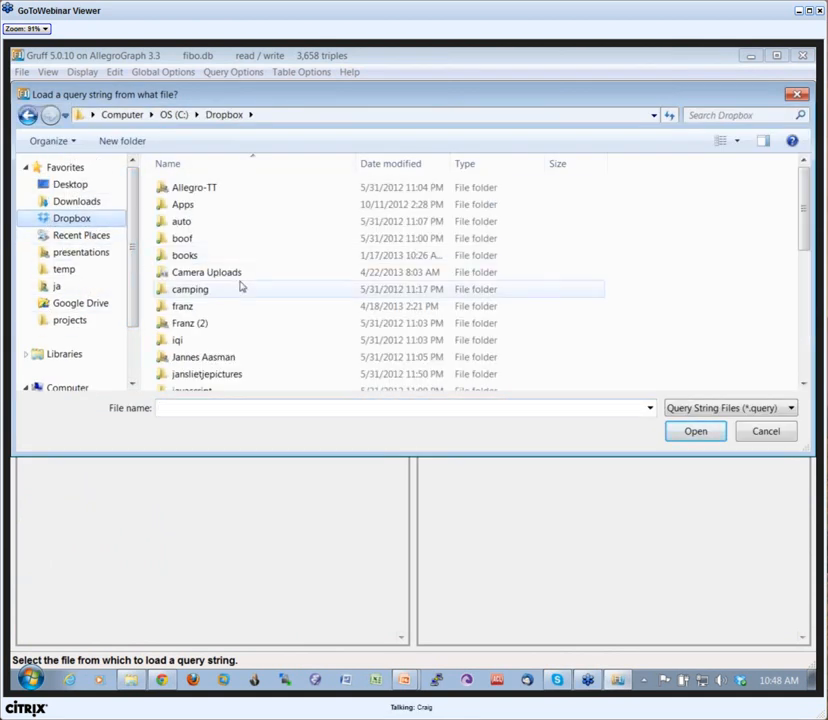
click(205, 290)
scroll(212, 285, down, 3)
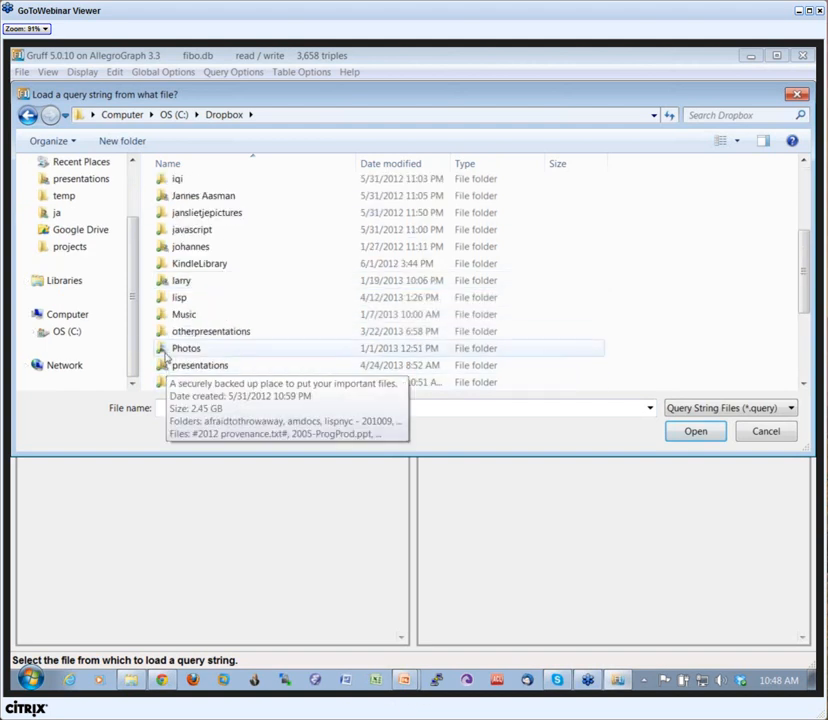
double_click(166, 300)
Step: Load 1-subclass-of-swap-contracts.query from the FIBO Ontologies Feb 20 2013 folder inside wells
scroll(209, 292, down, 15)
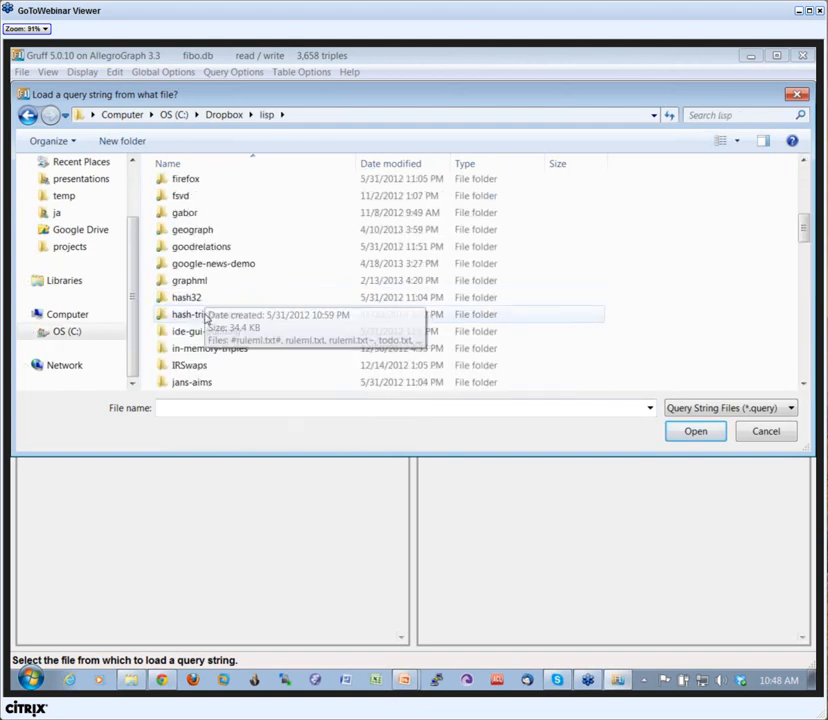
scroll(199, 338, down, 15)
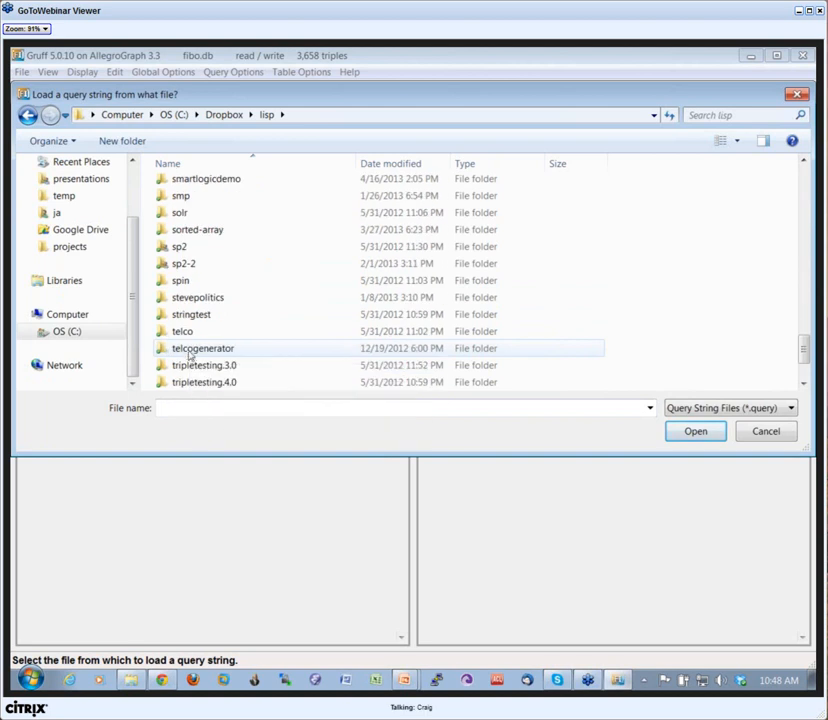
double_click(170, 384)
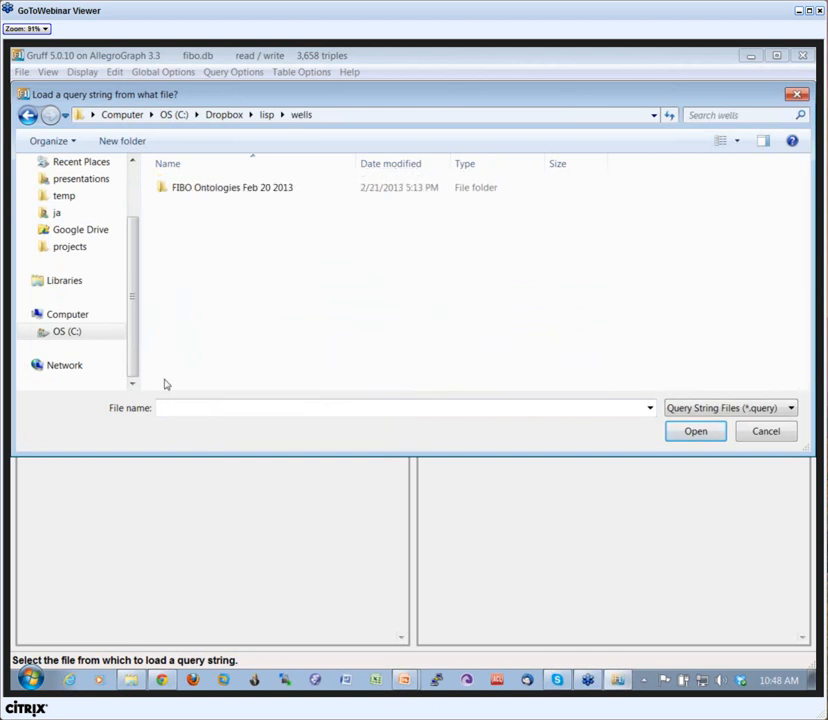
double_click(168, 190)
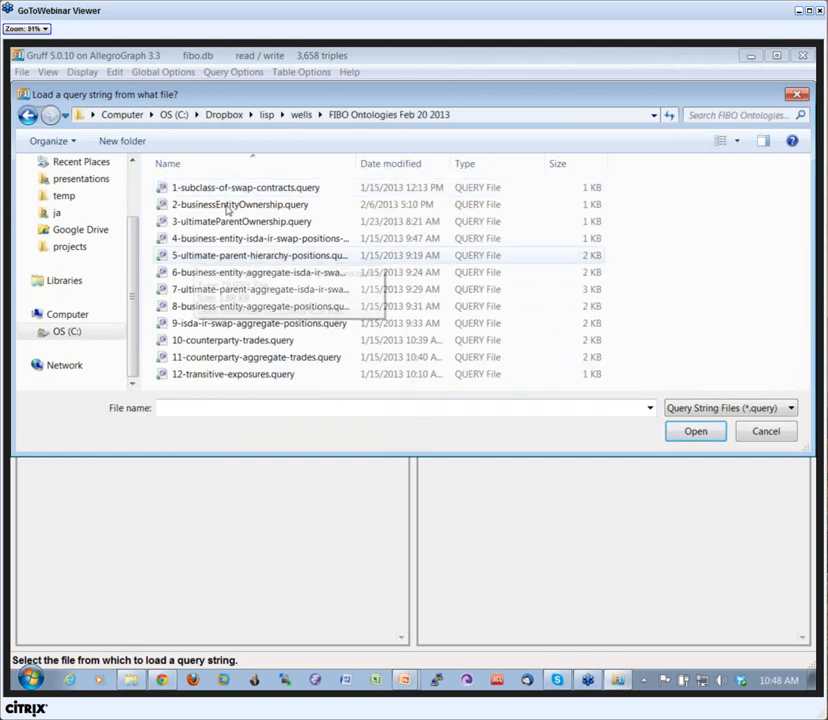
click(200, 188)
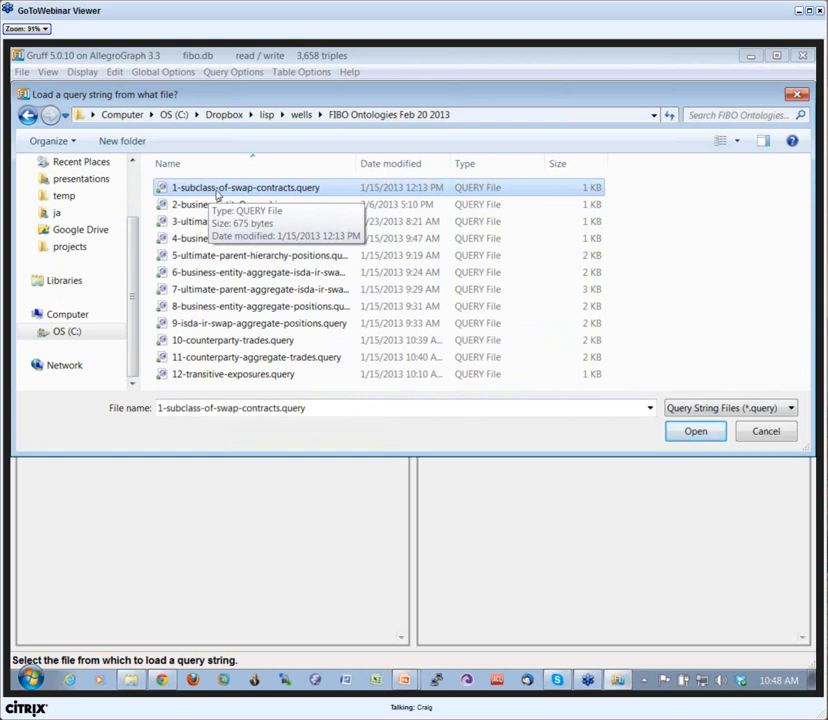
click(695, 433)
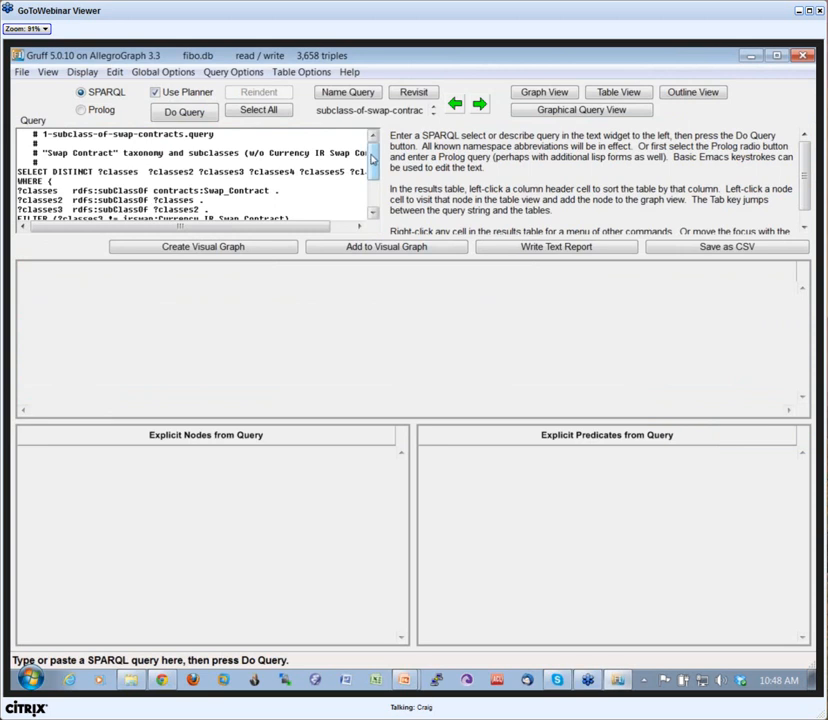
Step: Read through the loaded swap-contract subclass query and run it
mouse_move(374, 159)
mouse_down()
mouse_move(375, 172)
mouse_move(376, 160)
mouse_up()
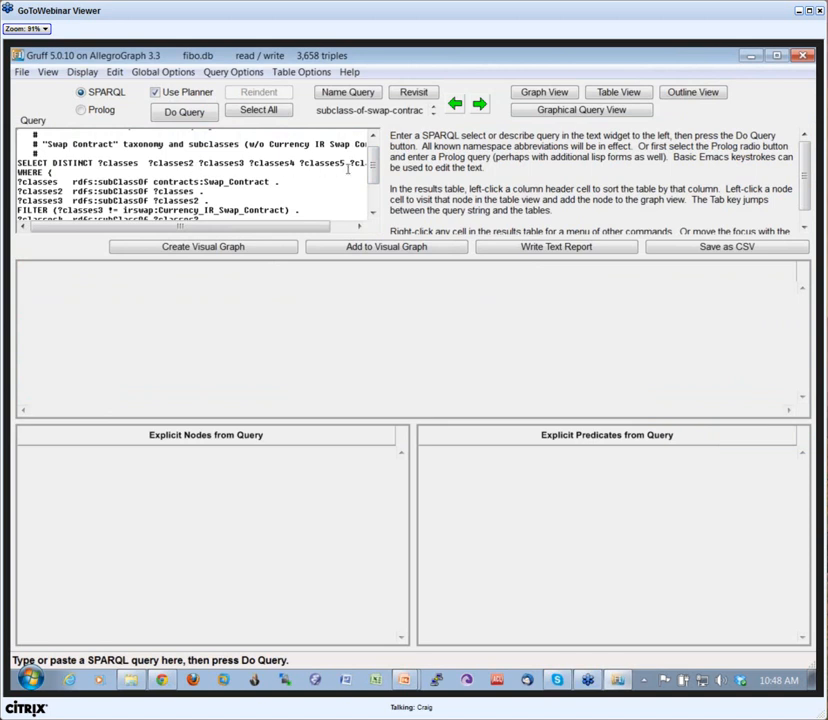
drag(375, 168, 376, 173)
scroll(378, 181, down, 3)
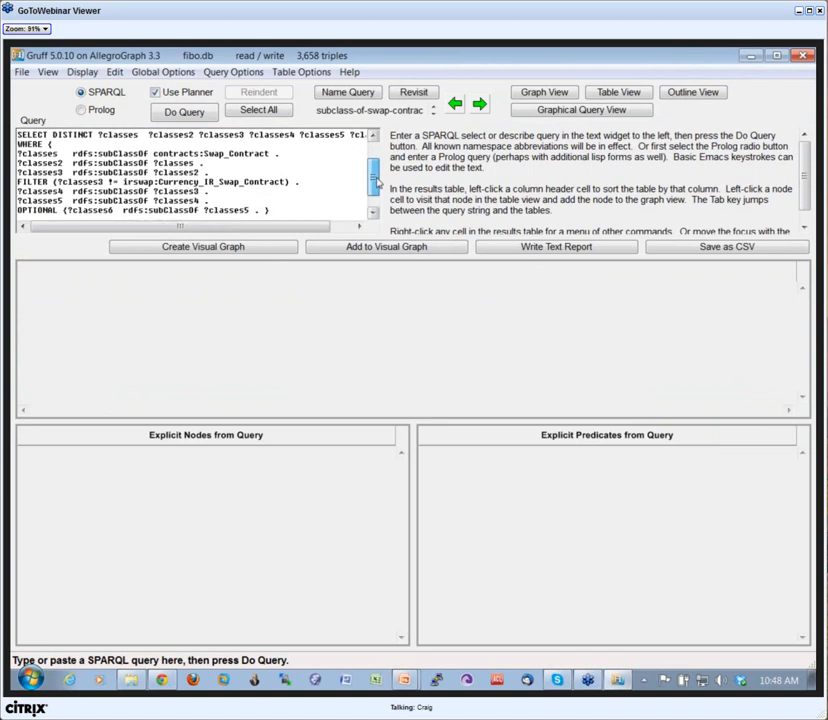
scroll(378, 181, up, 3)
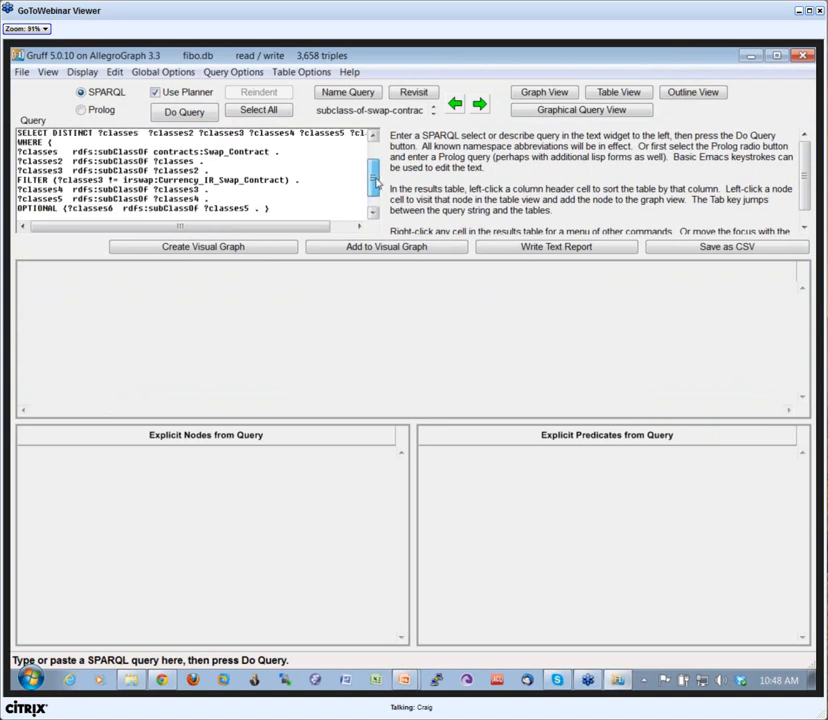
mouse_move(378, 181)
mouse_down()
mouse_move(382, 168)
mouse_move(383, 184)
mouse_move(379, 176)
mouse_up()
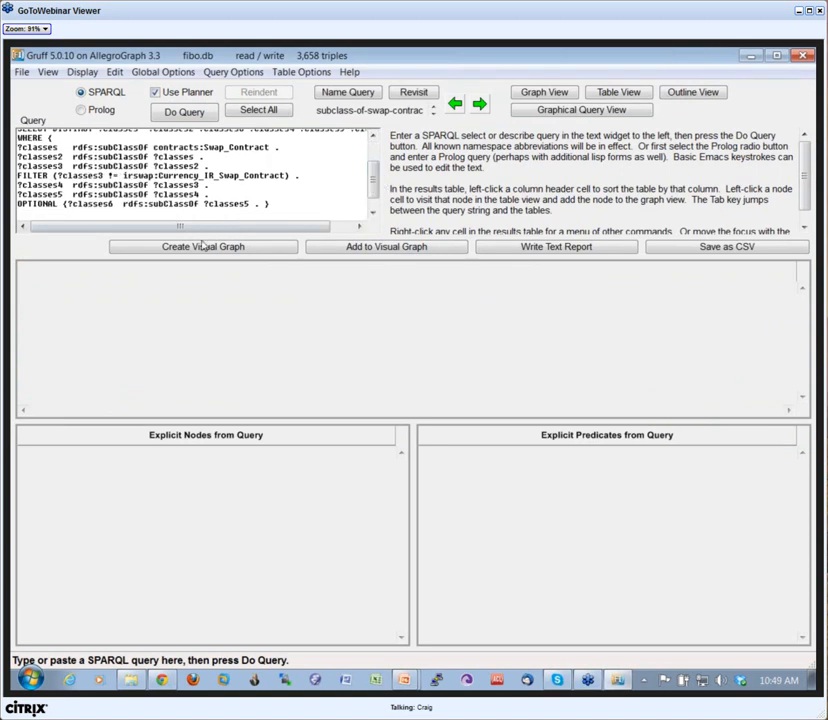
scroll(190, 131, up, 3)
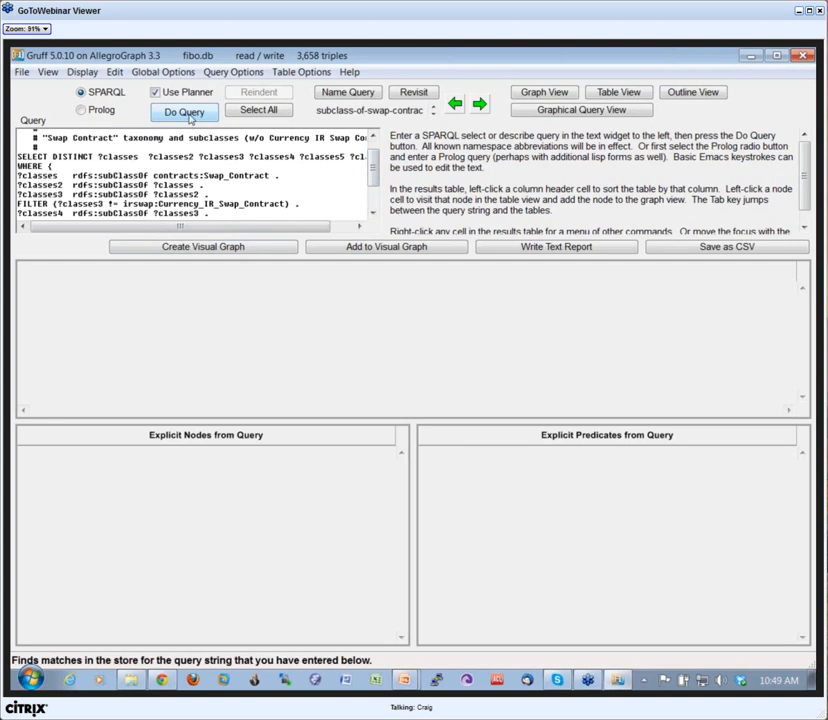
click(188, 113)
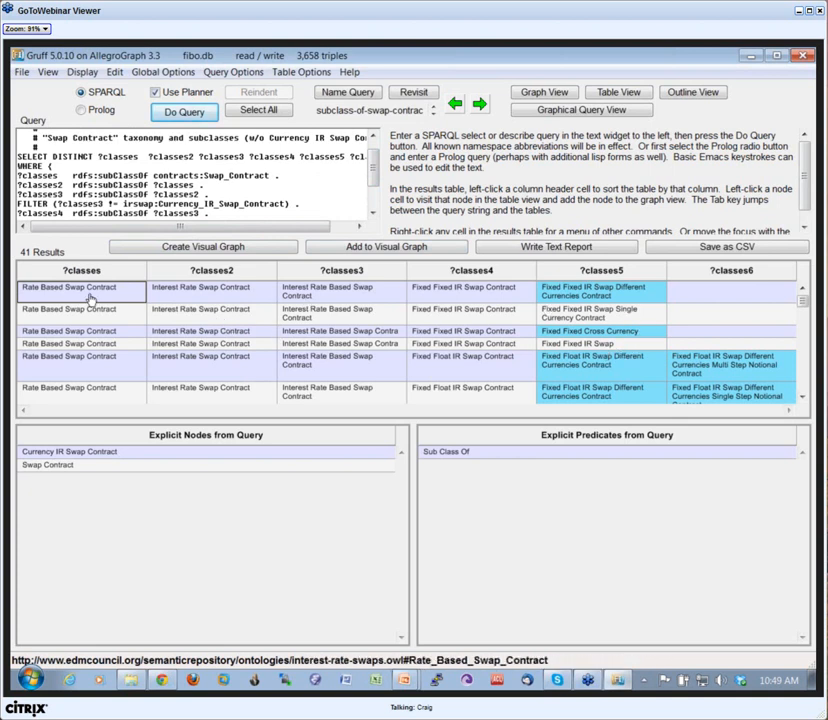
Step: Create a visual graph from the swap-contract query results and redo its layout
click(213, 248)
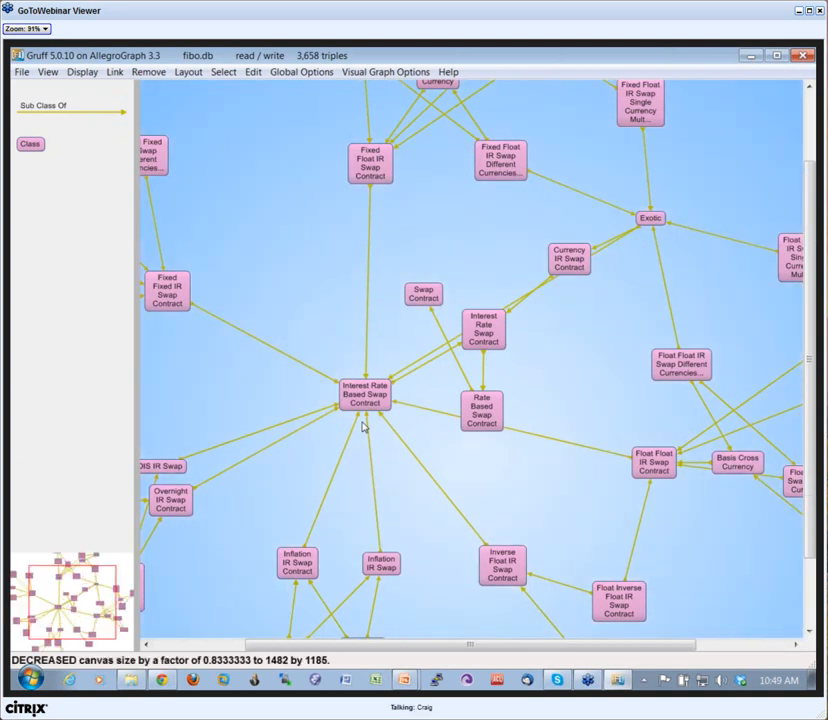
key(r)
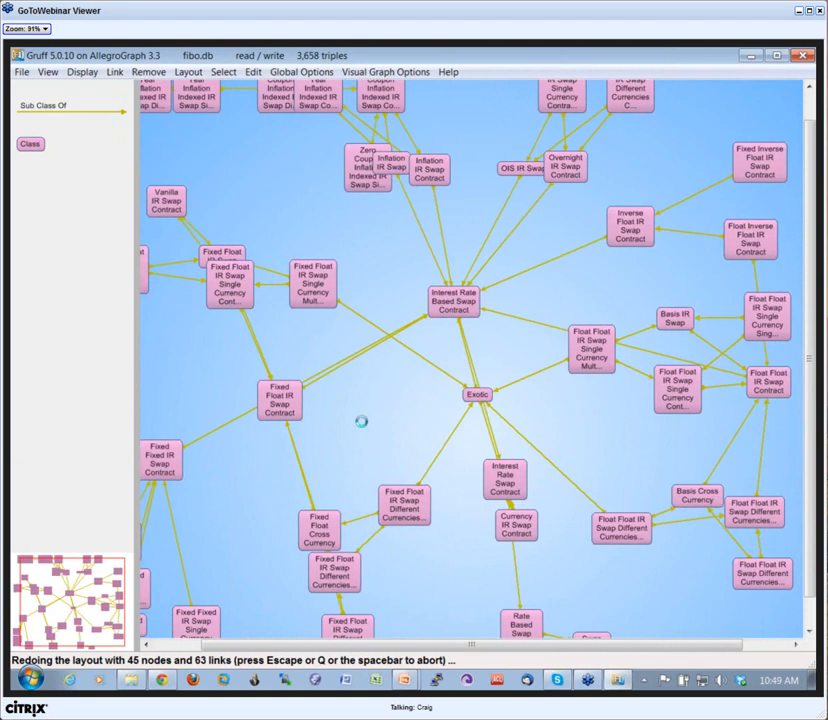
Step: Spread out the Interest Rate Based Swap Contract, Exotic, Currency IR Swap and Fixed Float nodes so their subclass links are easier to follow
drag(470, 308, 488, 317)
drag(507, 386, 534, 381)
drag(546, 530, 574, 528)
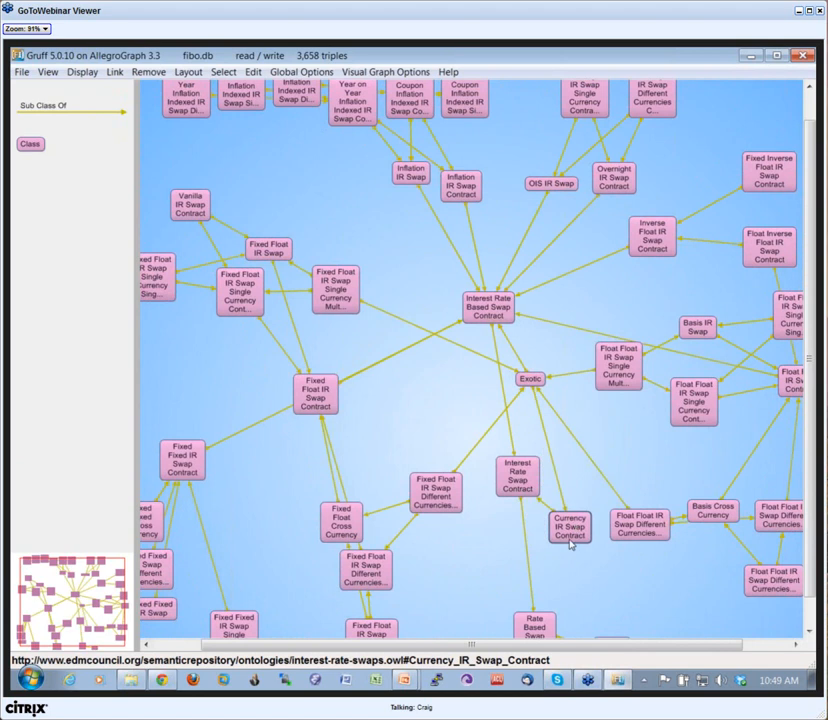
drag(507, 495, 481, 529)
drag(436, 488, 429, 461)
drag(340, 518, 320, 506)
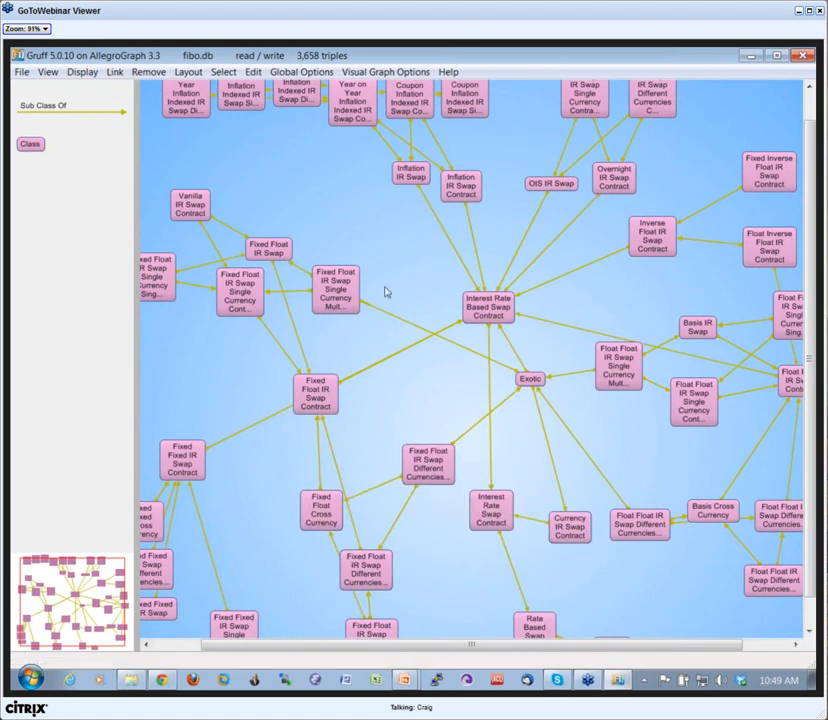
drag(387, 292, 390, 261)
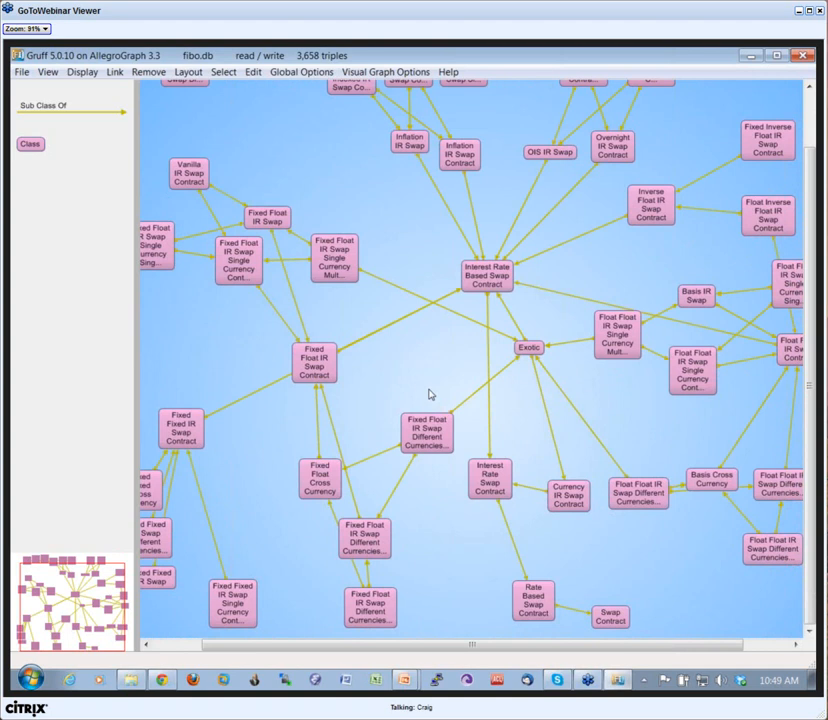
drag(427, 397, 438, 388)
Step: Return to the query view and load 2-businessEntityOwnership.query
key(q)
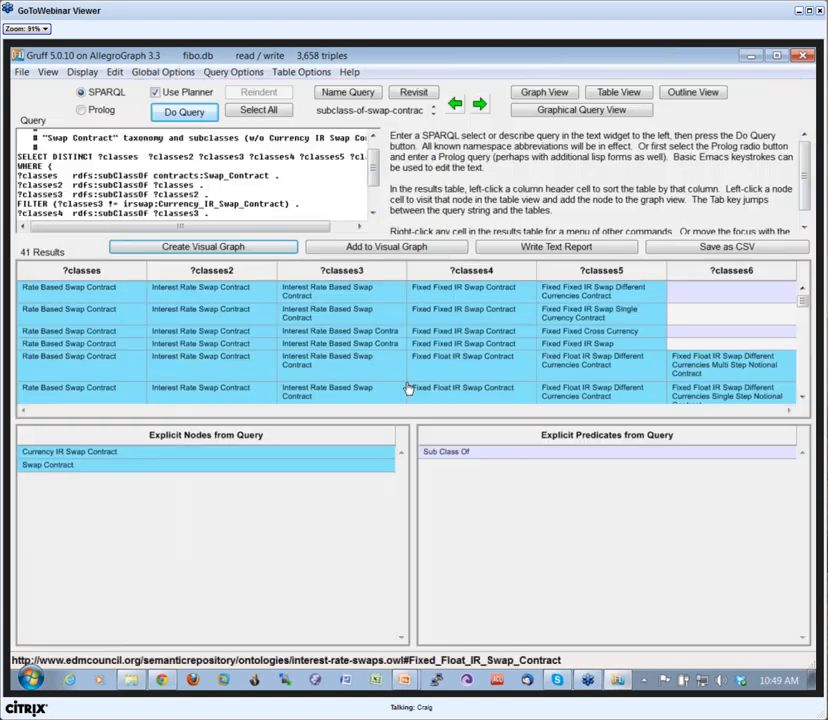
key(ctrl+o)
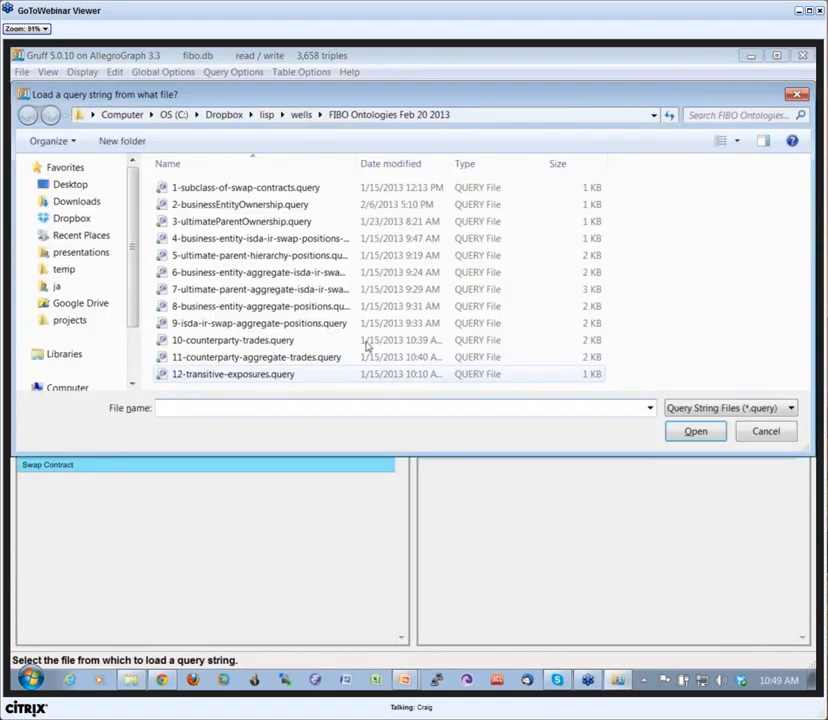
click(253, 206)
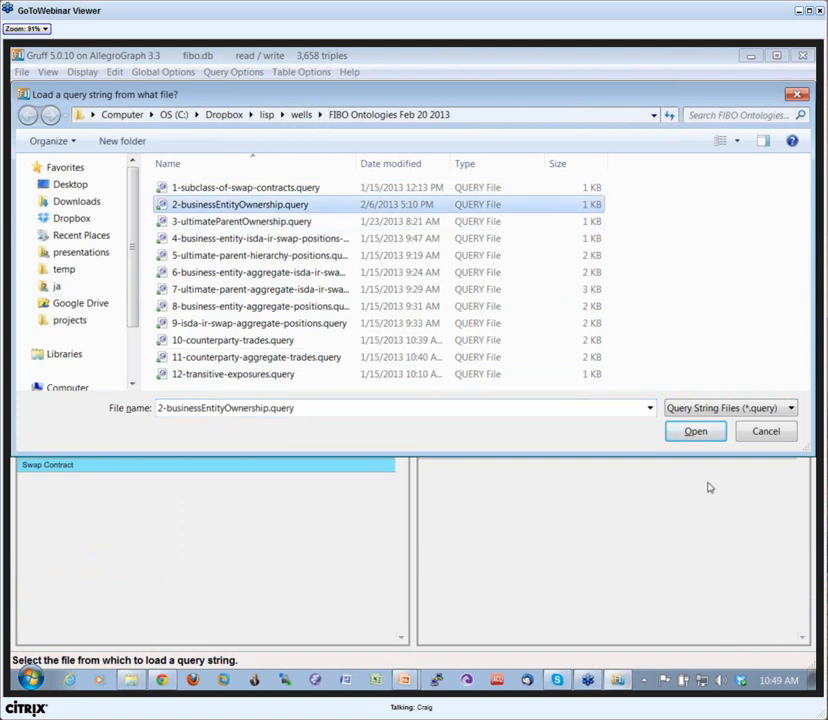
click(695, 431)
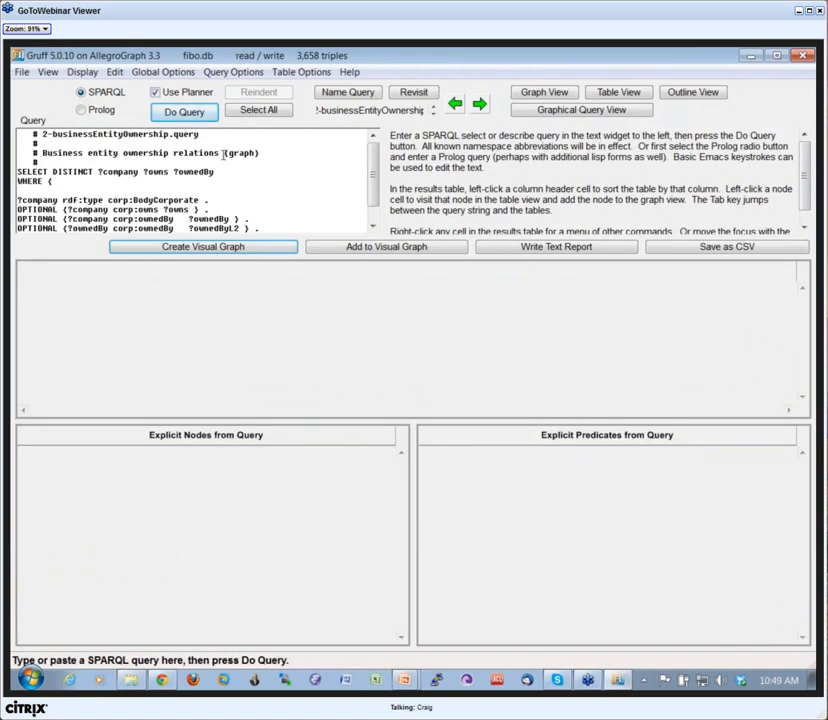
Step: Read through the business entity ownership query, run it and create a visual graph from the results
scroll(376, 217, down, 1)
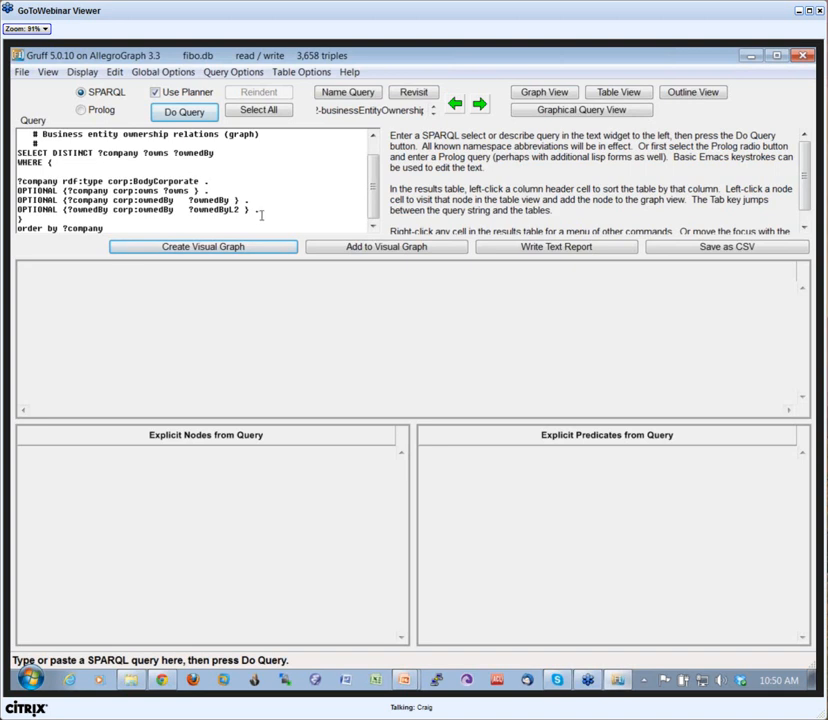
click(193, 113)
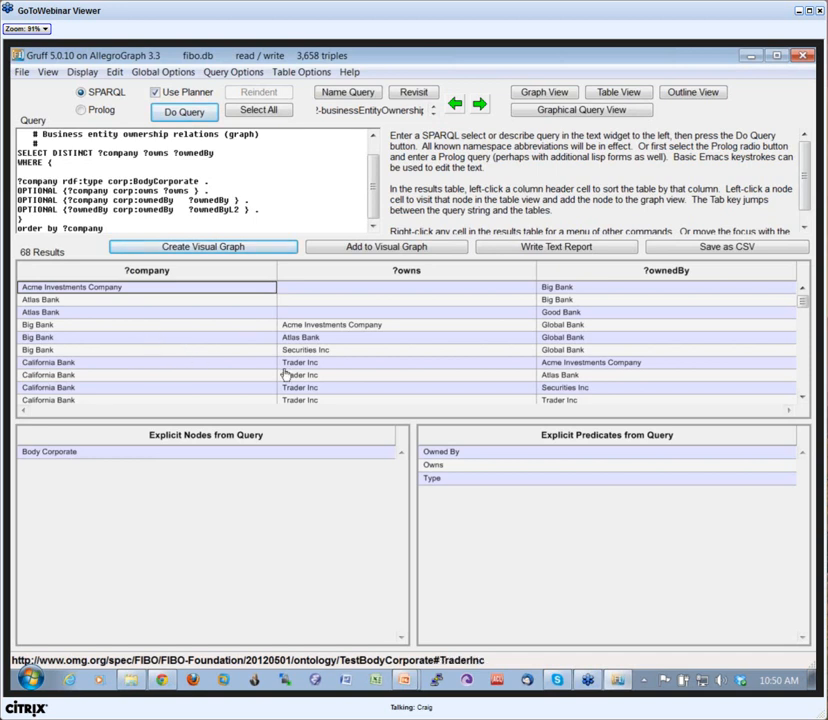
click(200, 251)
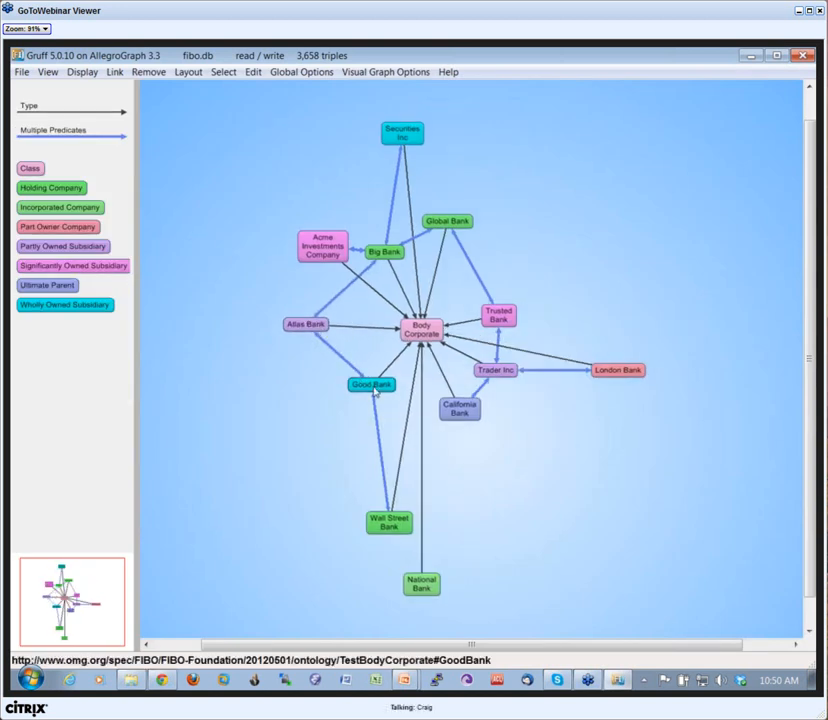
Step: Remove the Body Corporate node and rearrange the bank nodes, moving National Bank well away from the ownership network
drag(455, 410, 477, 447)
drag(421, 583, 445, 553)
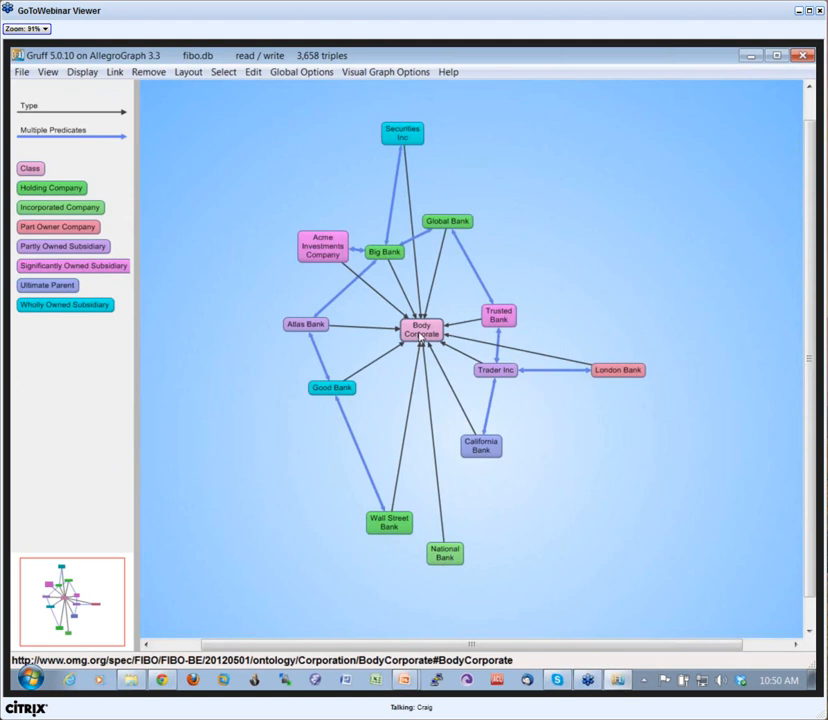
click(422, 338)
key(Delete)
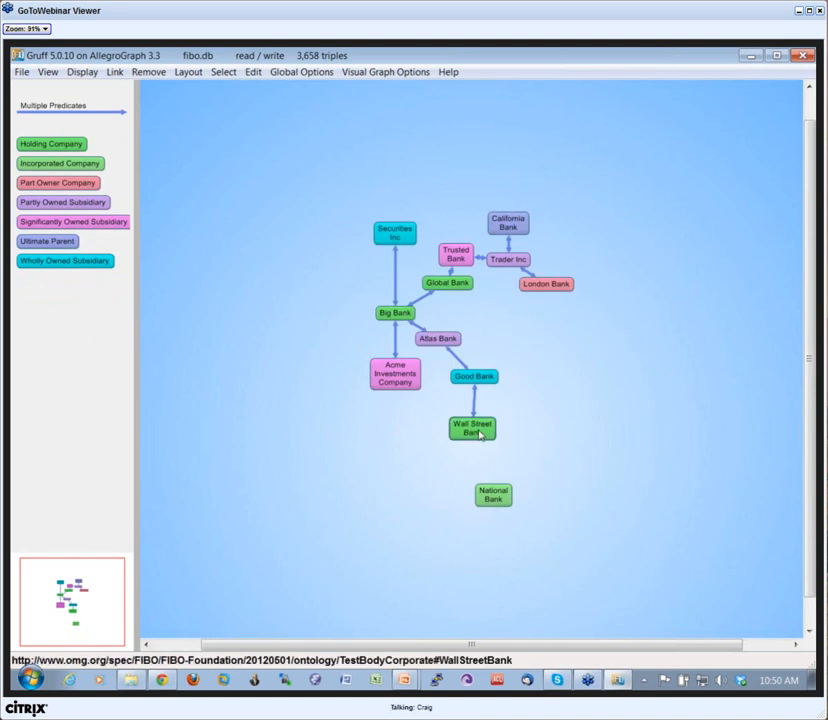
drag(479, 379, 489, 384)
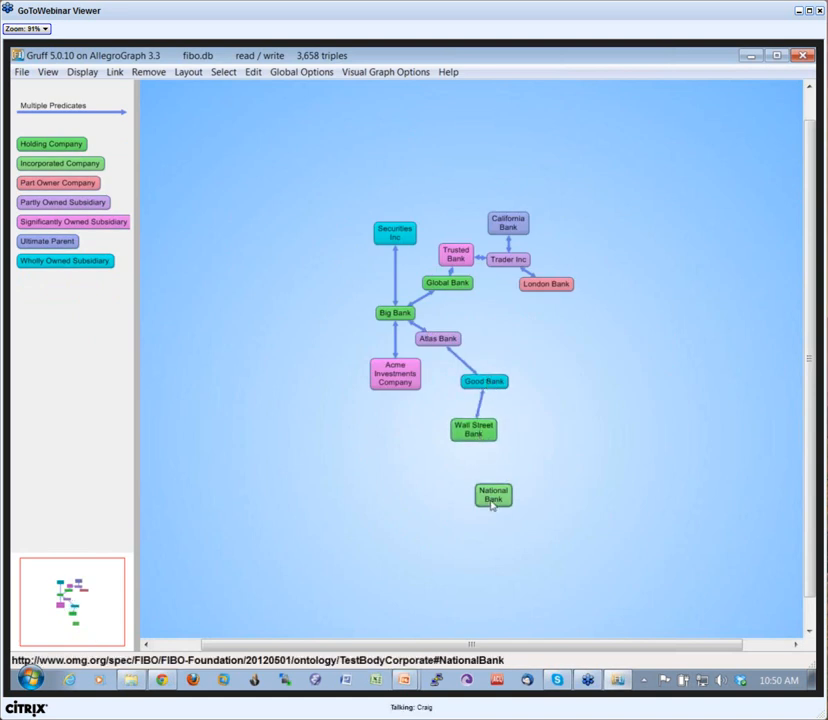
drag(495, 506, 652, 432)
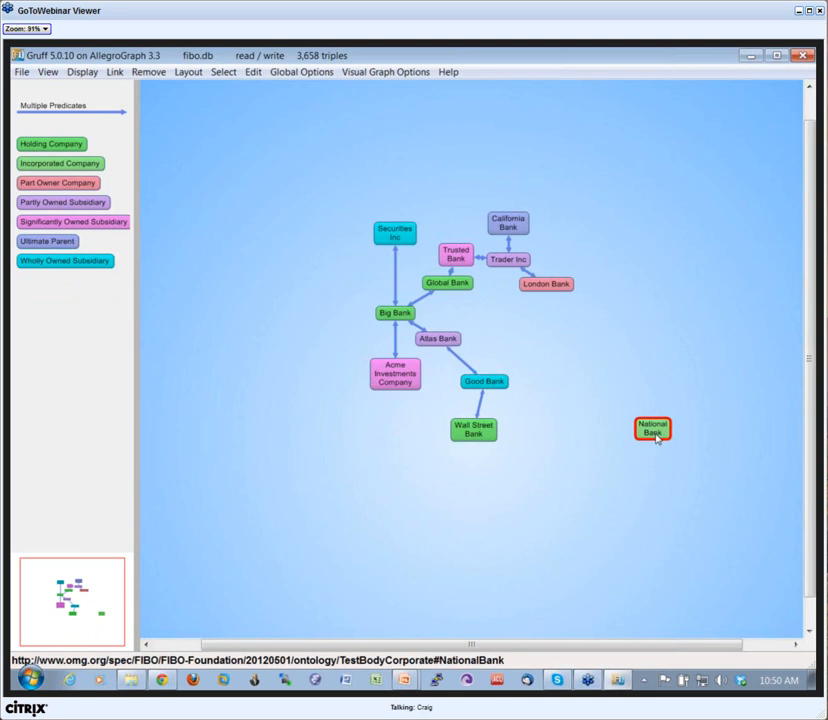
Step: Set Is Trading With as the current predicate
key(p)
drag(530, 231, 530, 416)
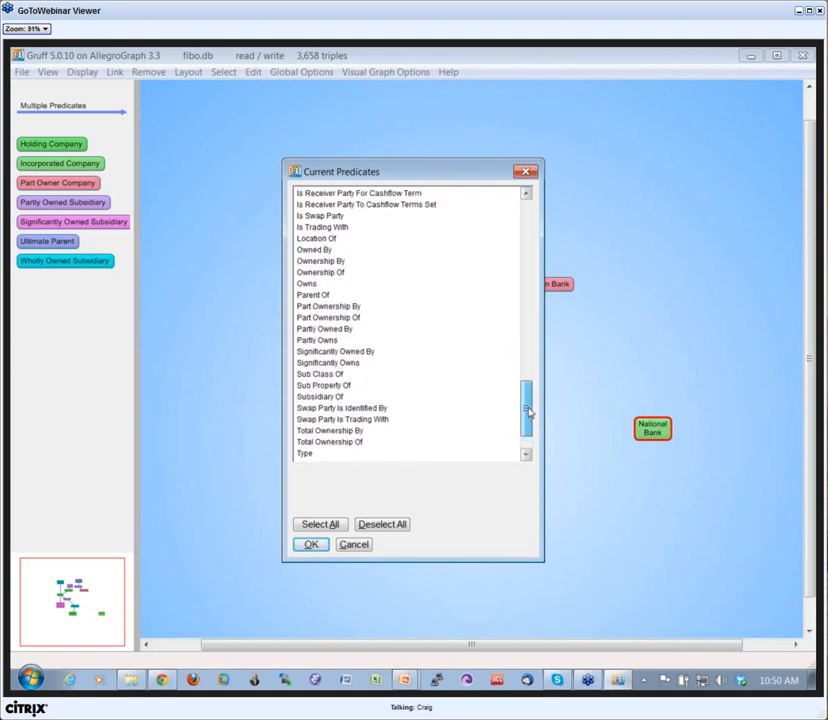
click(312, 227)
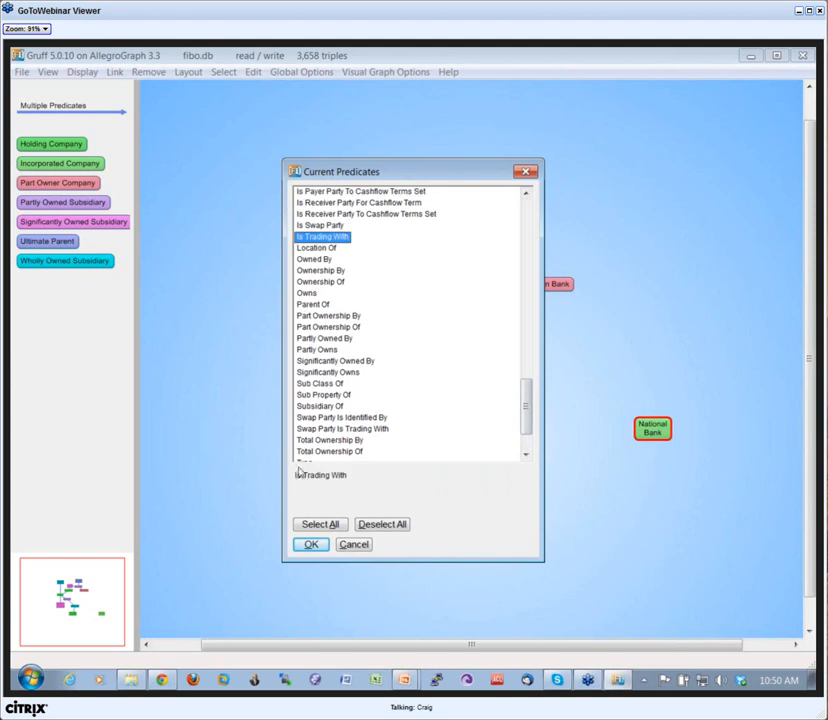
click(316, 545)
Step: Find paths from National Bank to Wall Street Bank, reposition both nodes and try finding paths from National Bank to London Bank
key(p)
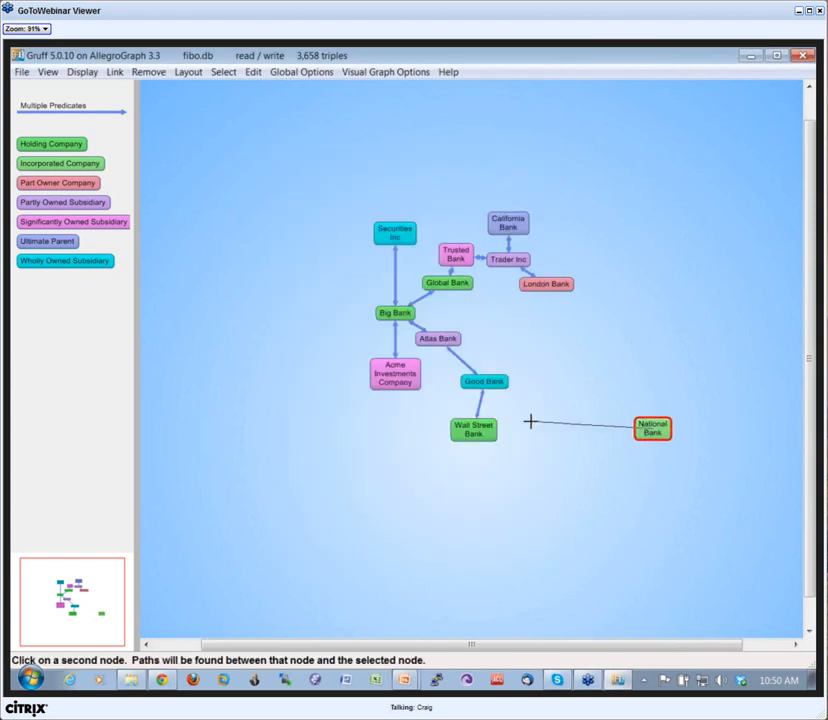
click(492, 433)
drag(510, 476, 593, 450)
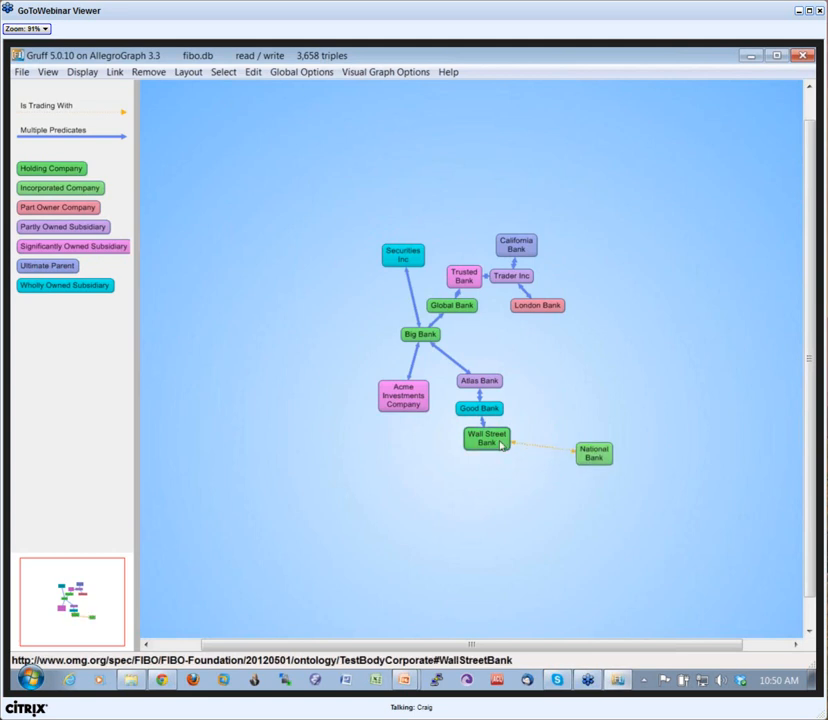
drag(490, 440, 486, 461)
click(602, 454)
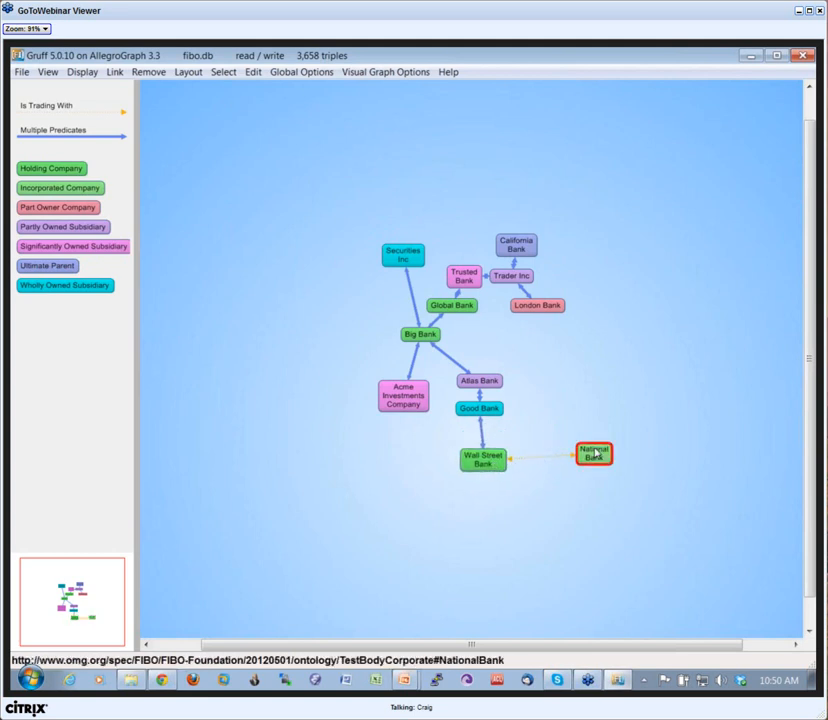
key(p)
click(536, 309)
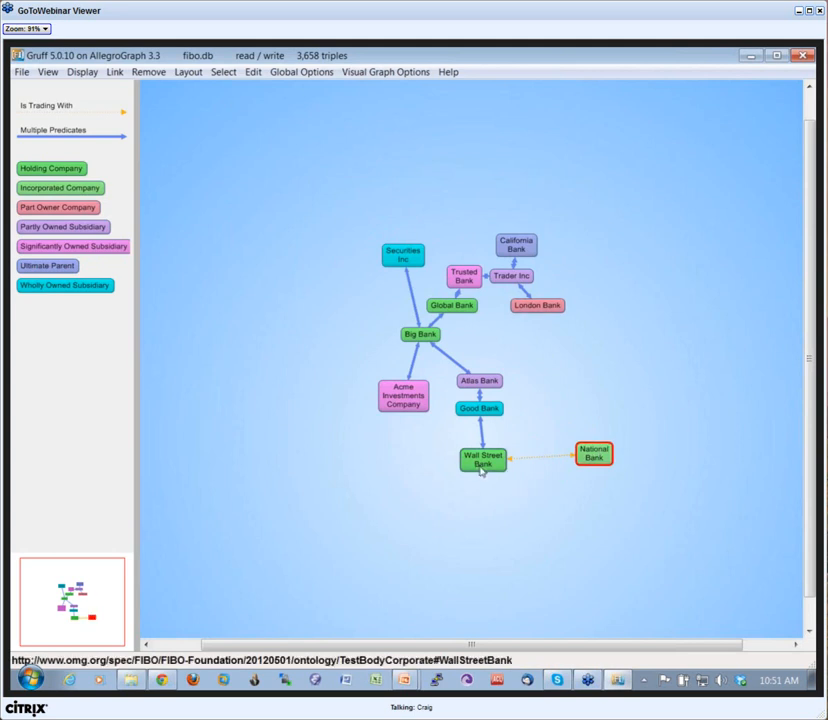
Step: Display the Is Trading With links among the banks, starting from Wall Street Bank and continuing with Acme Investments Company
click(482, 464)
key(c)
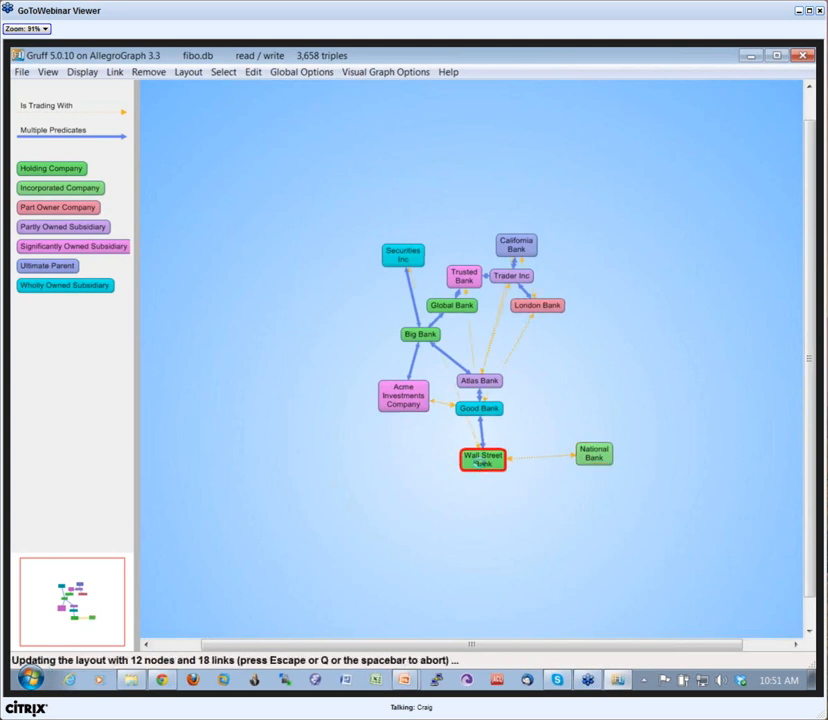
click(372, 389)
key(c)
click(351, 315)
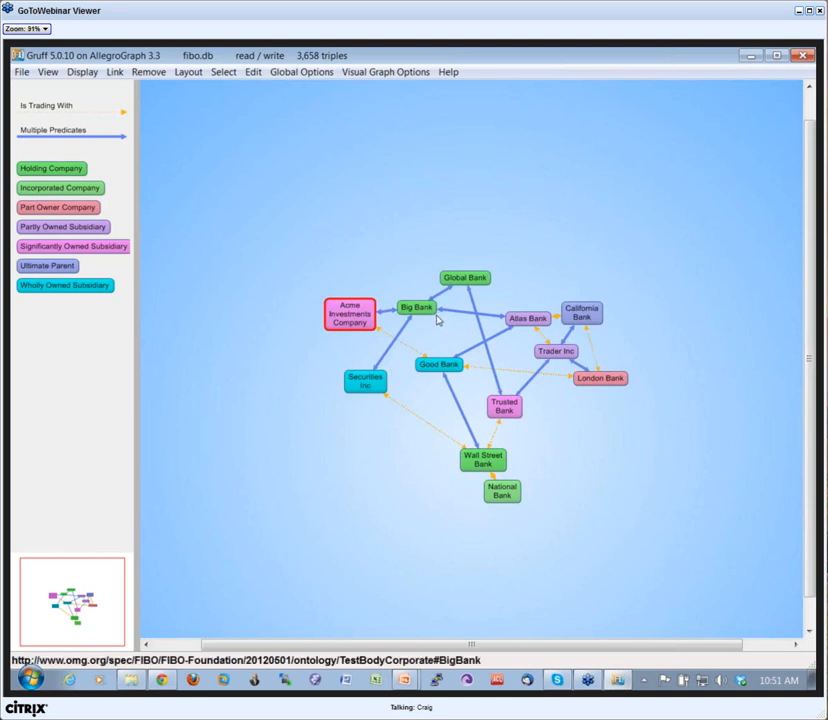
Step: Move Global Bank and National Bank clear of their neighbors and color the nodes by their unseen links
drag(466, 281, 473, 270)
drag(505, 494, 471, 522)
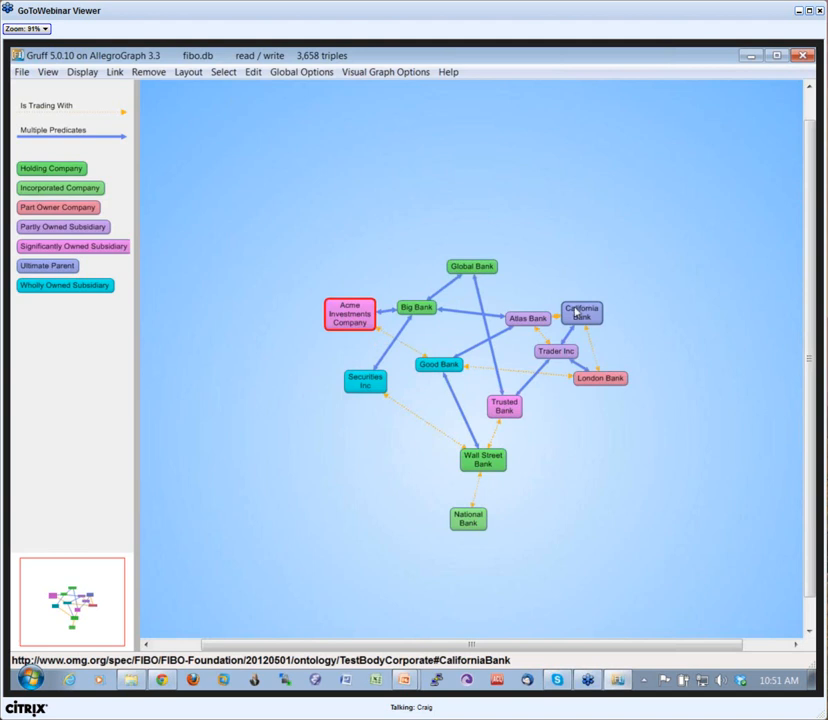
key(c)
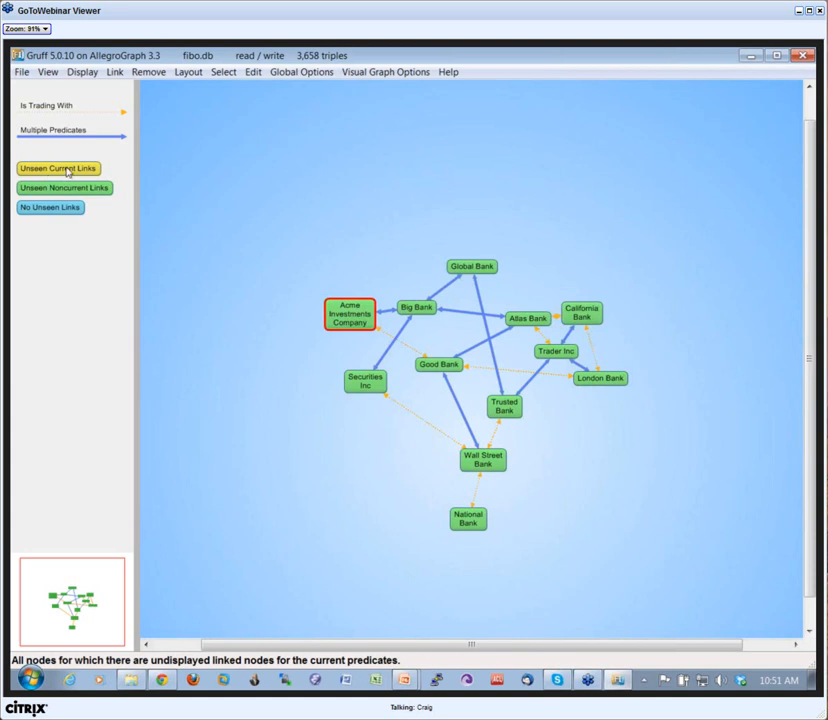
Step: Undo the added trading links and node moves, and display the unseen Is Trading With links again
key(ctrl+z)
key(ctrl+z)
key(ctrl+z)
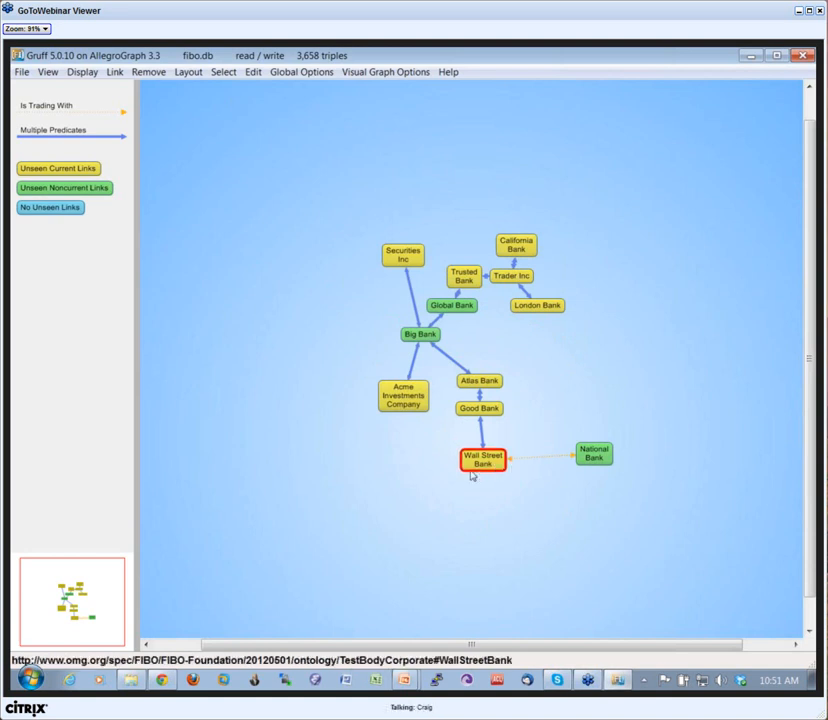
key(l)
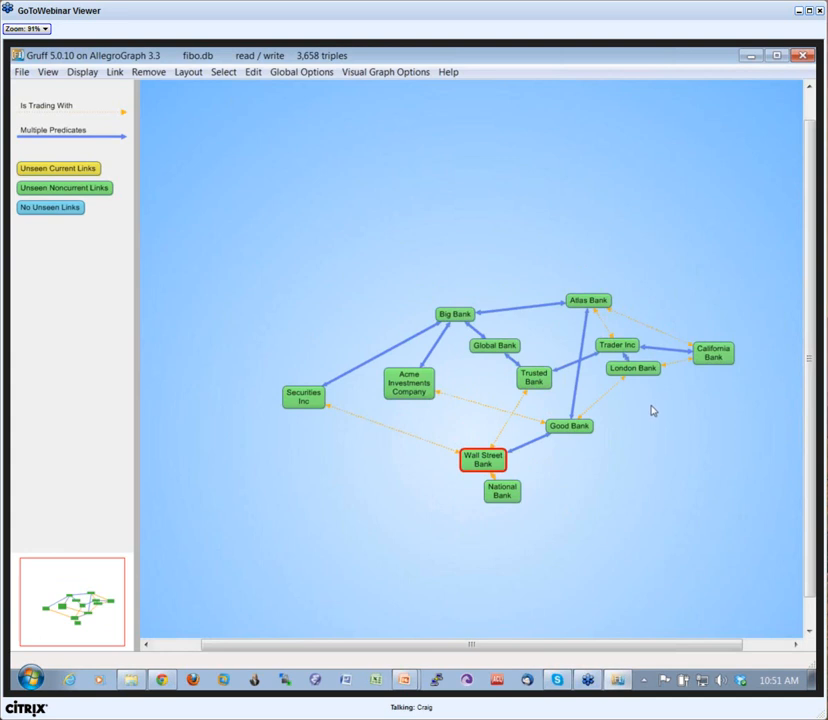
Step: Select Partly Owned By, Swap Party Is Trading With, Sub Property Of, Parent Of and Ownership By as additional current predicates
key(p)
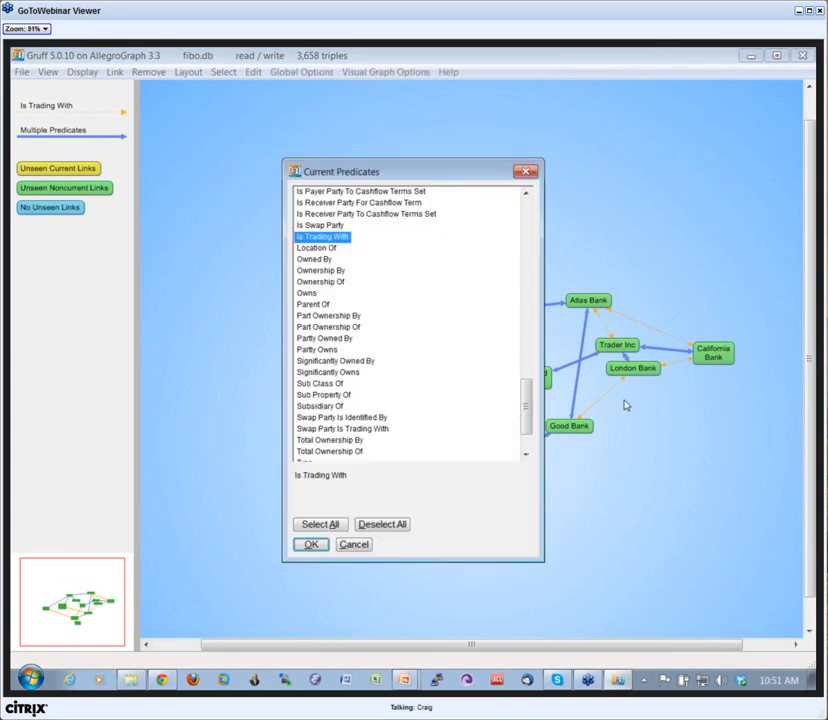
ctrl+click(324, 338)
scroll(350, 410, down, 1)
ctrl+click(342, 409)
ctrl+click(320, 375)
ctrl+click(313, 285)
ctrl+click(320, 251)
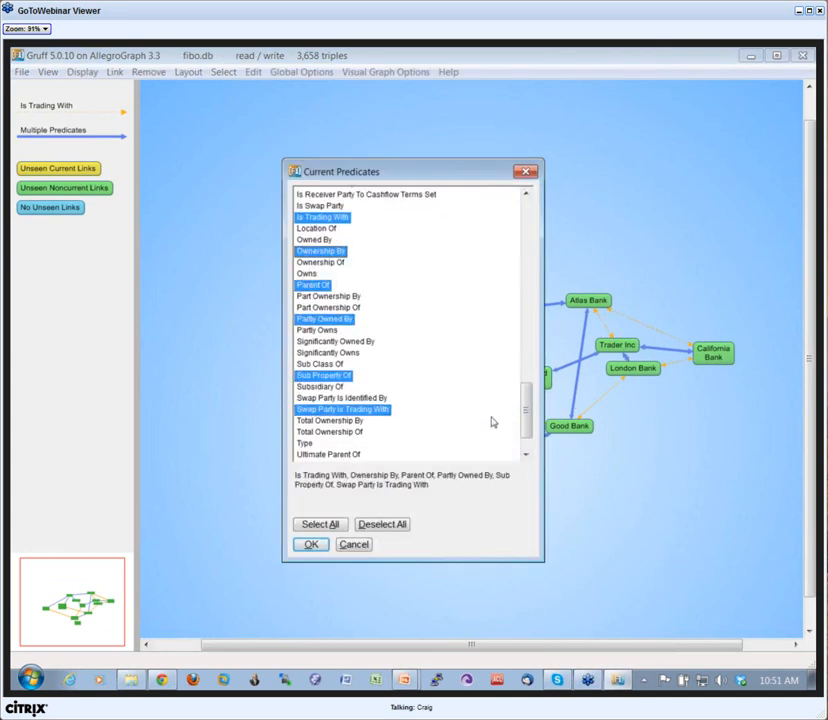
Step: Include Has Designation, Has Fixing Schedule and Has Floating Rate Spread Schedule in the current predicates and apply the selection
scroll(505, 340, up, 15)
ctrl+click(326, 257)
ctrl+click(332, 313)
ctrl+click(358, 370)
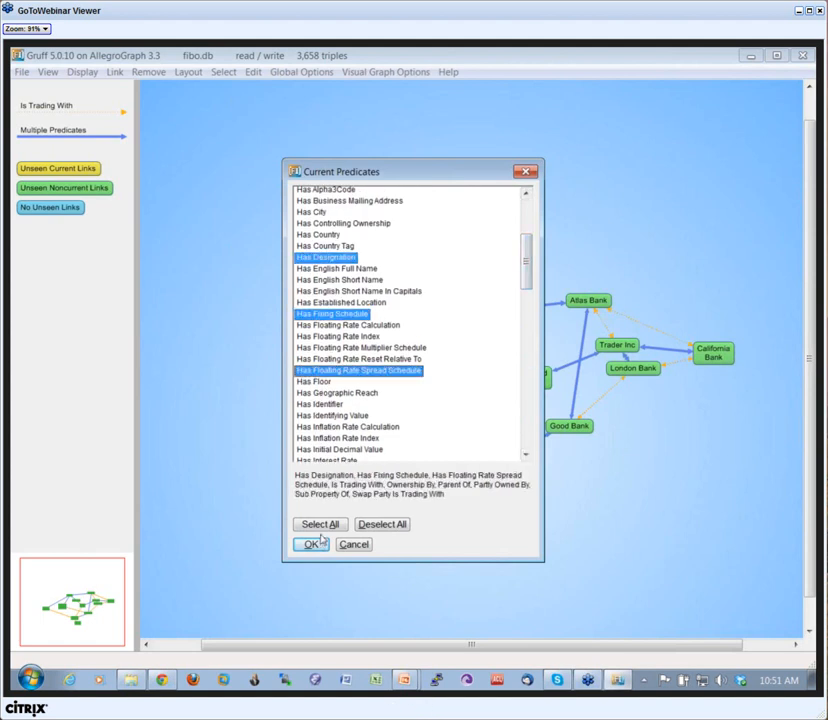
click(313, 544)
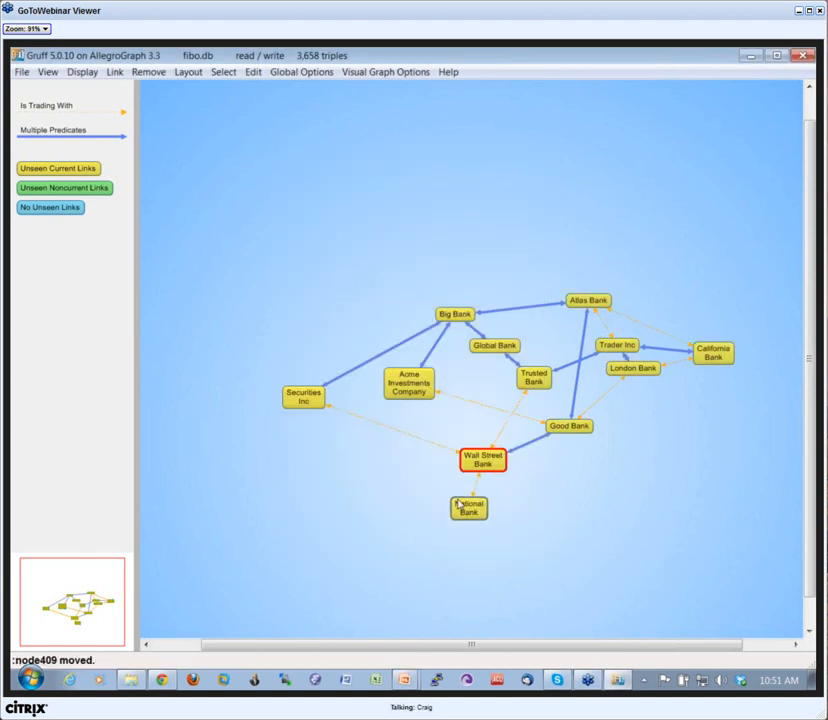
Step: Display the nodes linked to Securities Inc and the other banks by the current predicates, and color the nodes by type again
click(307, 400)
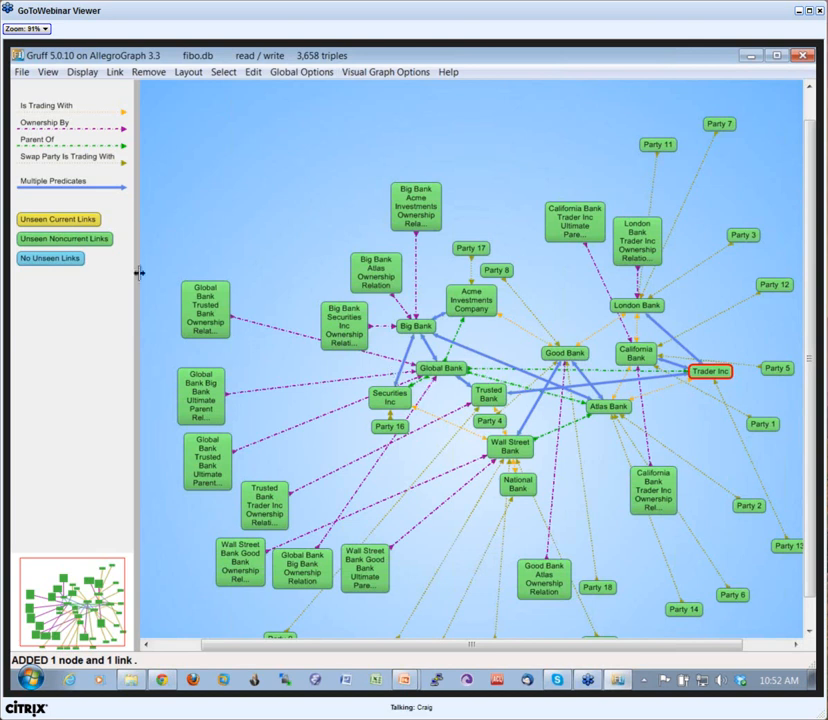
click(107, 251)
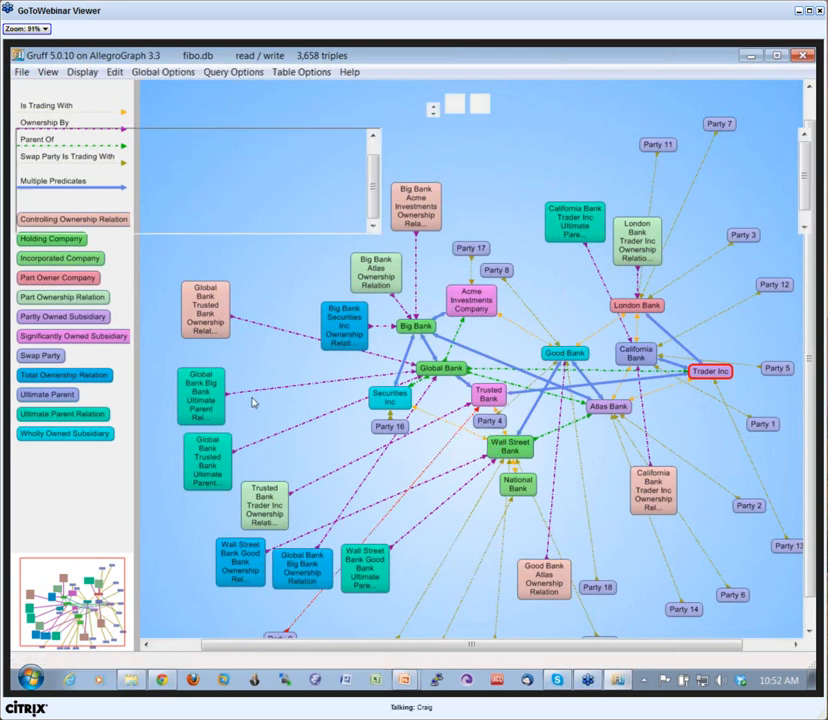
Step: Return to the query view
key(q)
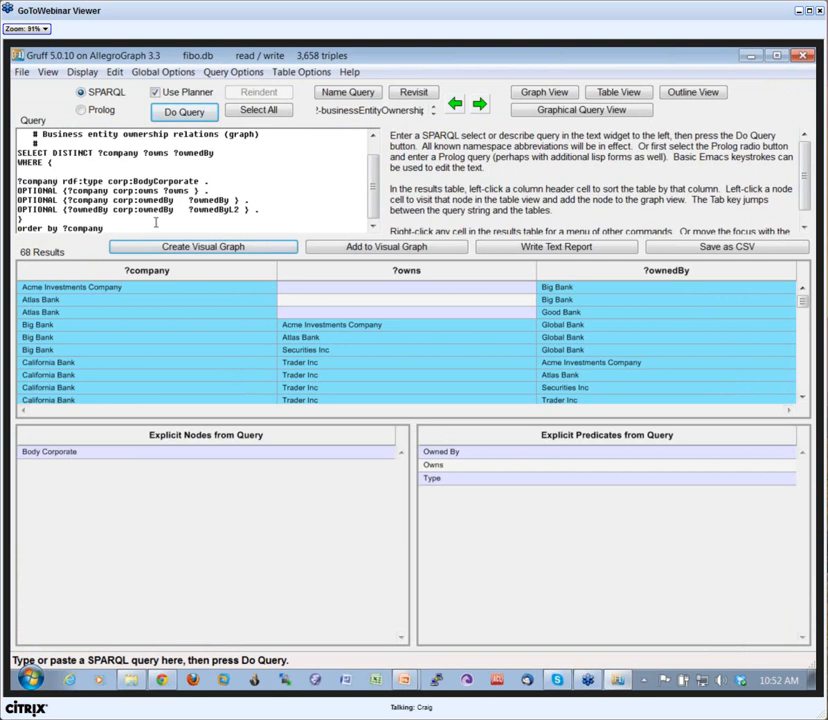